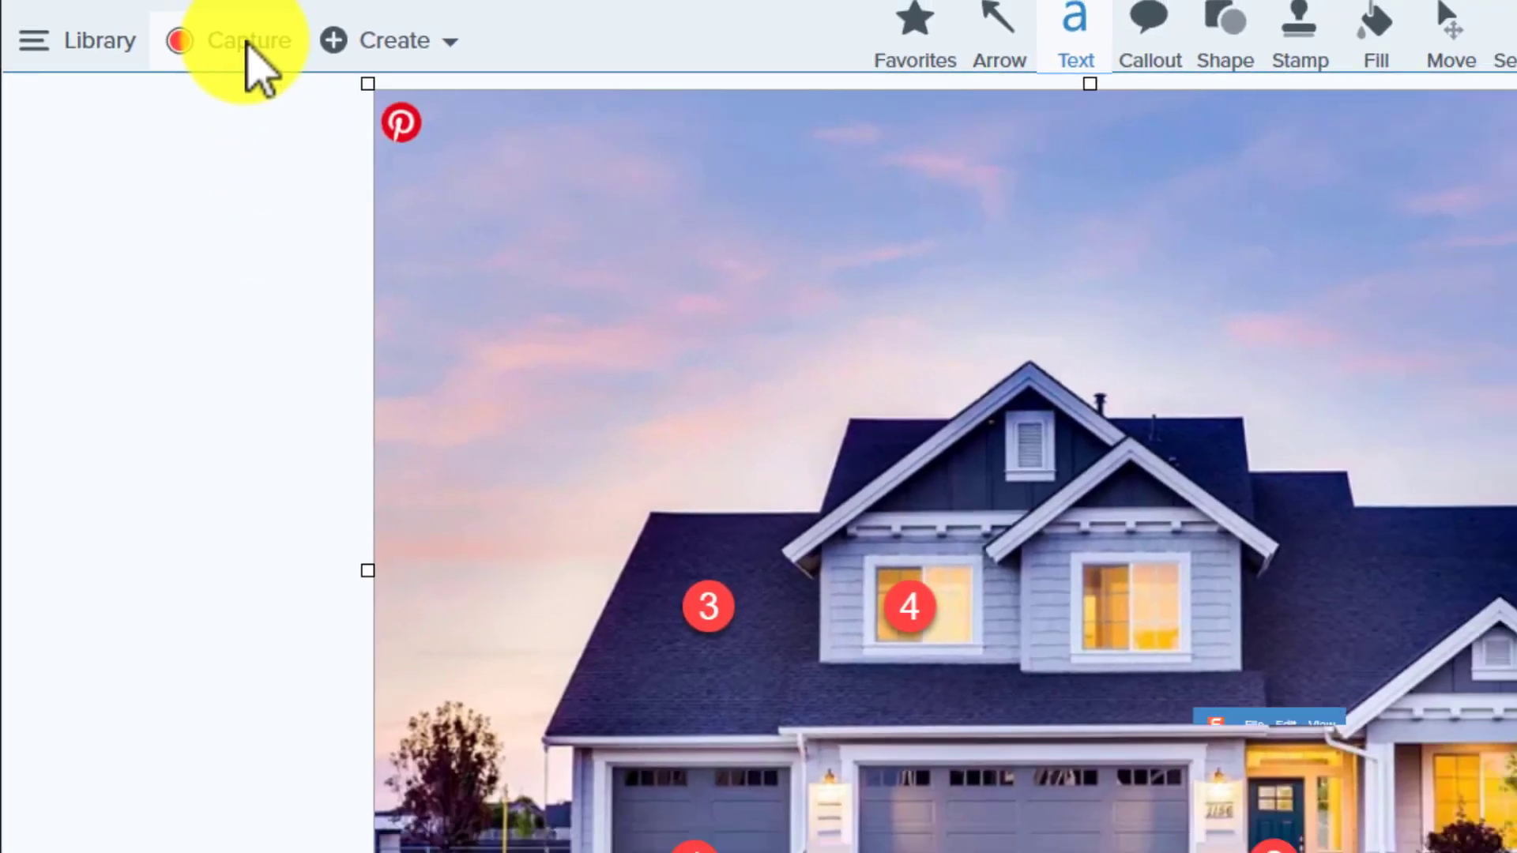
Step: Keep Region selection, switch Record Webcam on, and keep the webcam bubble shape as Circle
click(286, 36)
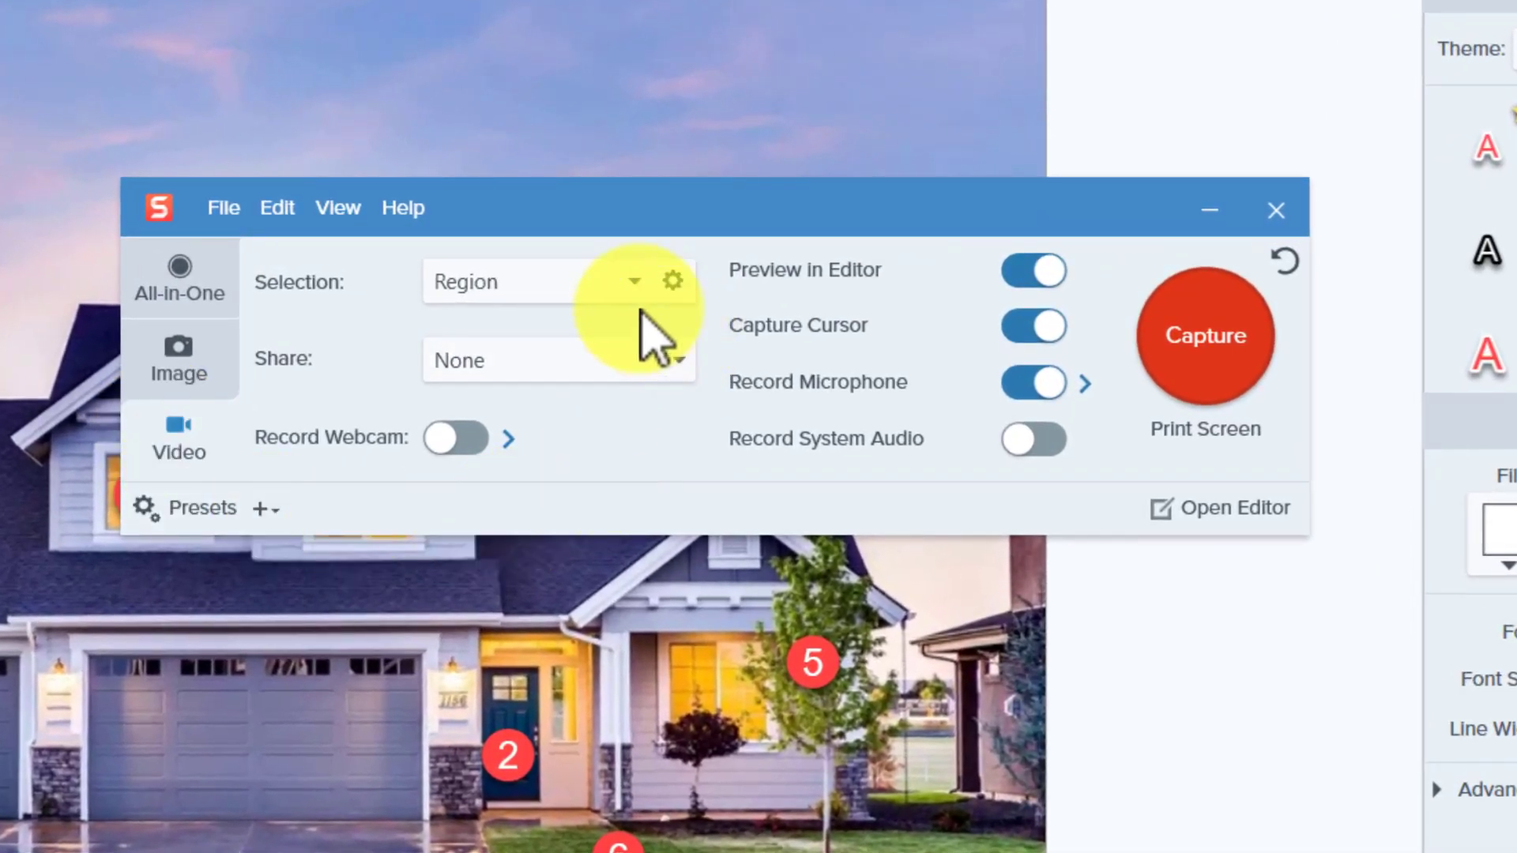
click(633, 298)
click(497, 335)
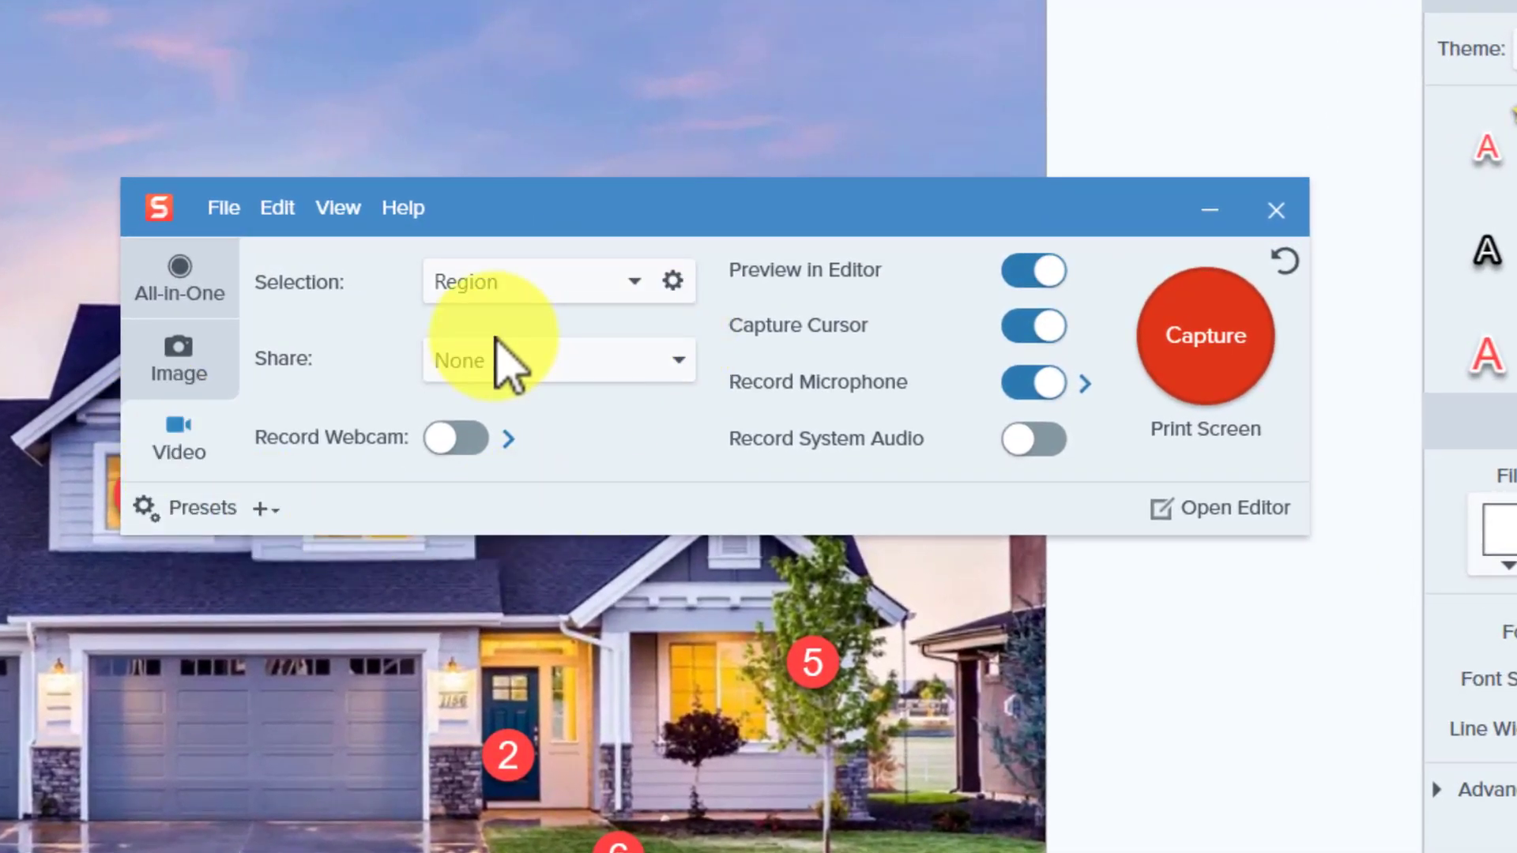
click(457, 438)
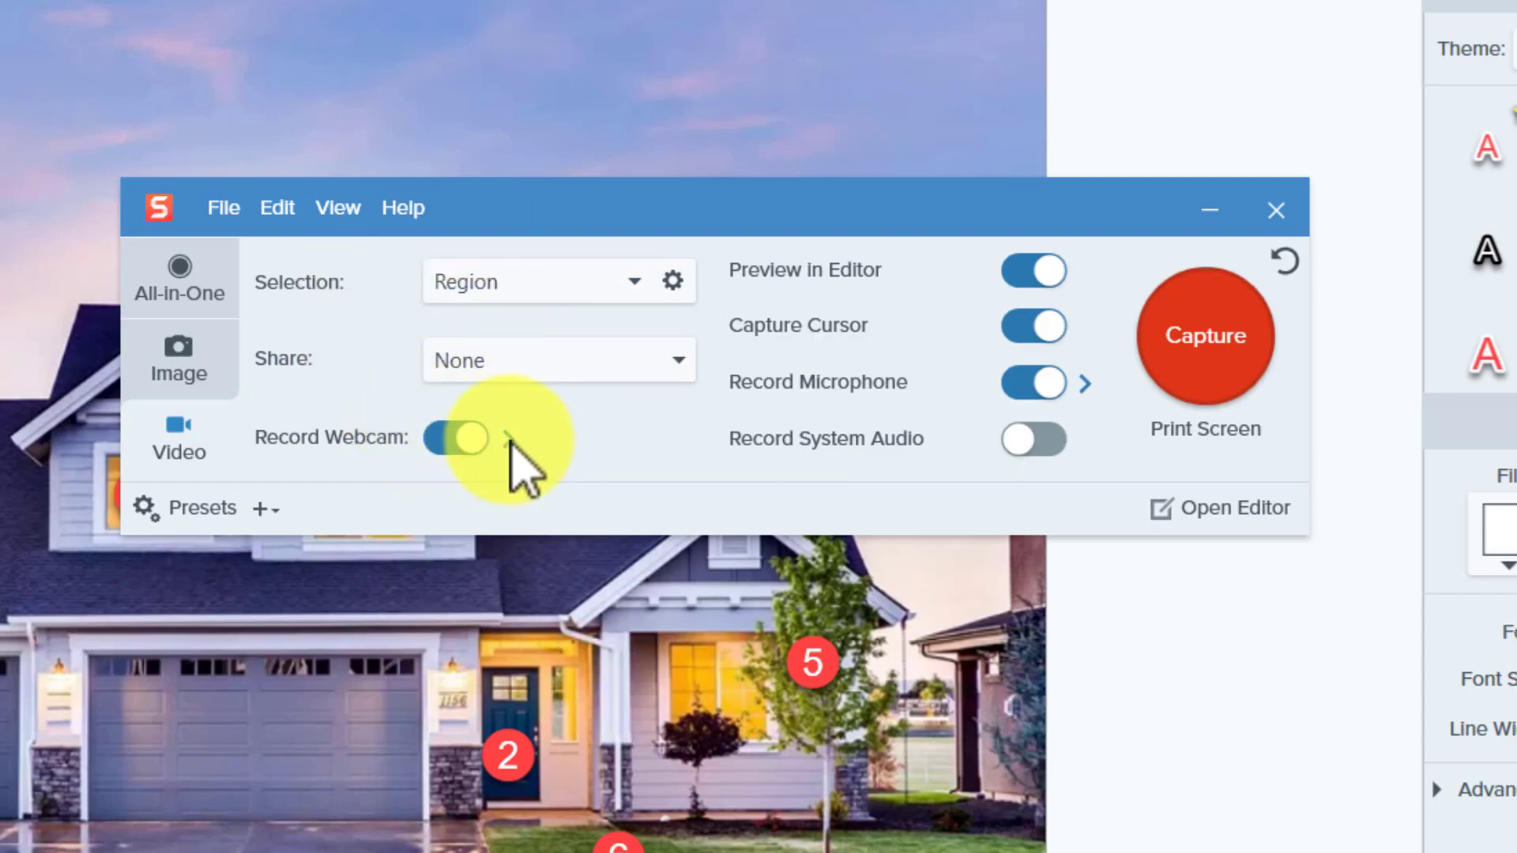
click(510, 441)
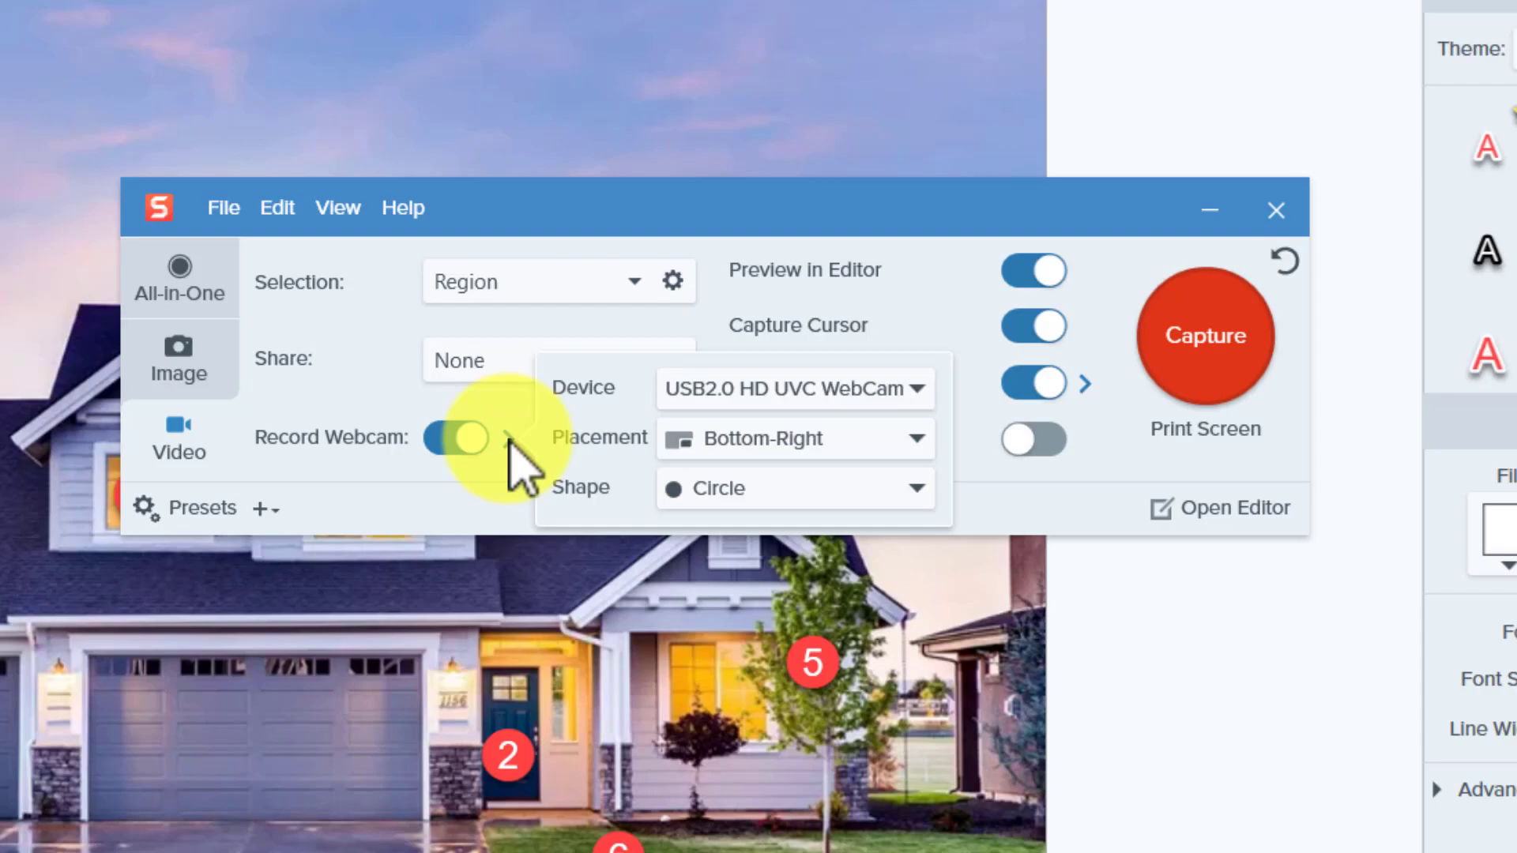
click(919, 492)
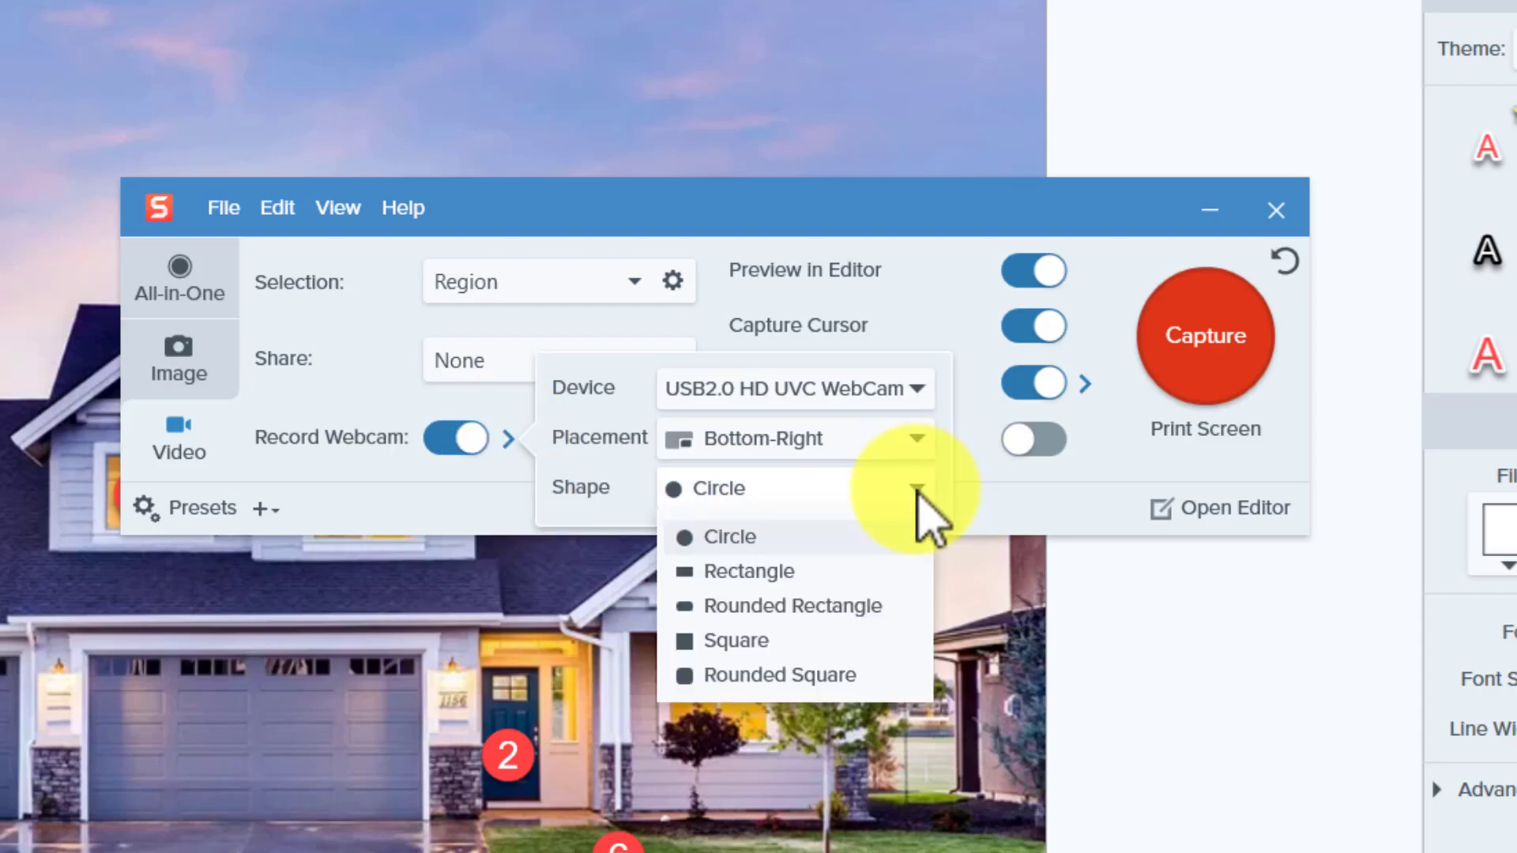
click(782, 536)
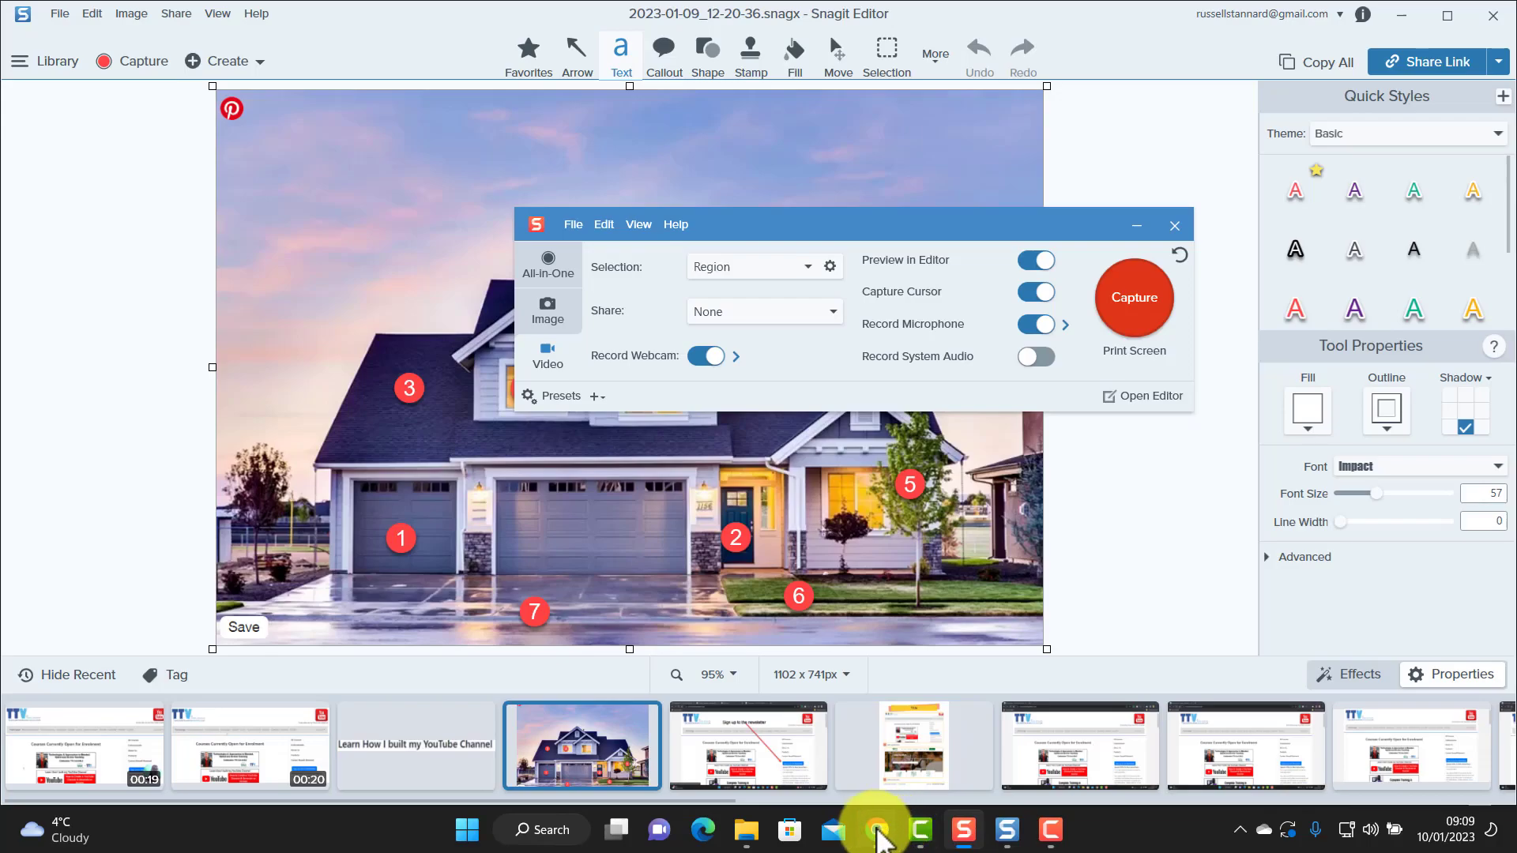
Step: Drag a 1654 x 764 capture region over the teachertrainingvideos.com homepage in Chrome
click(877, 831)
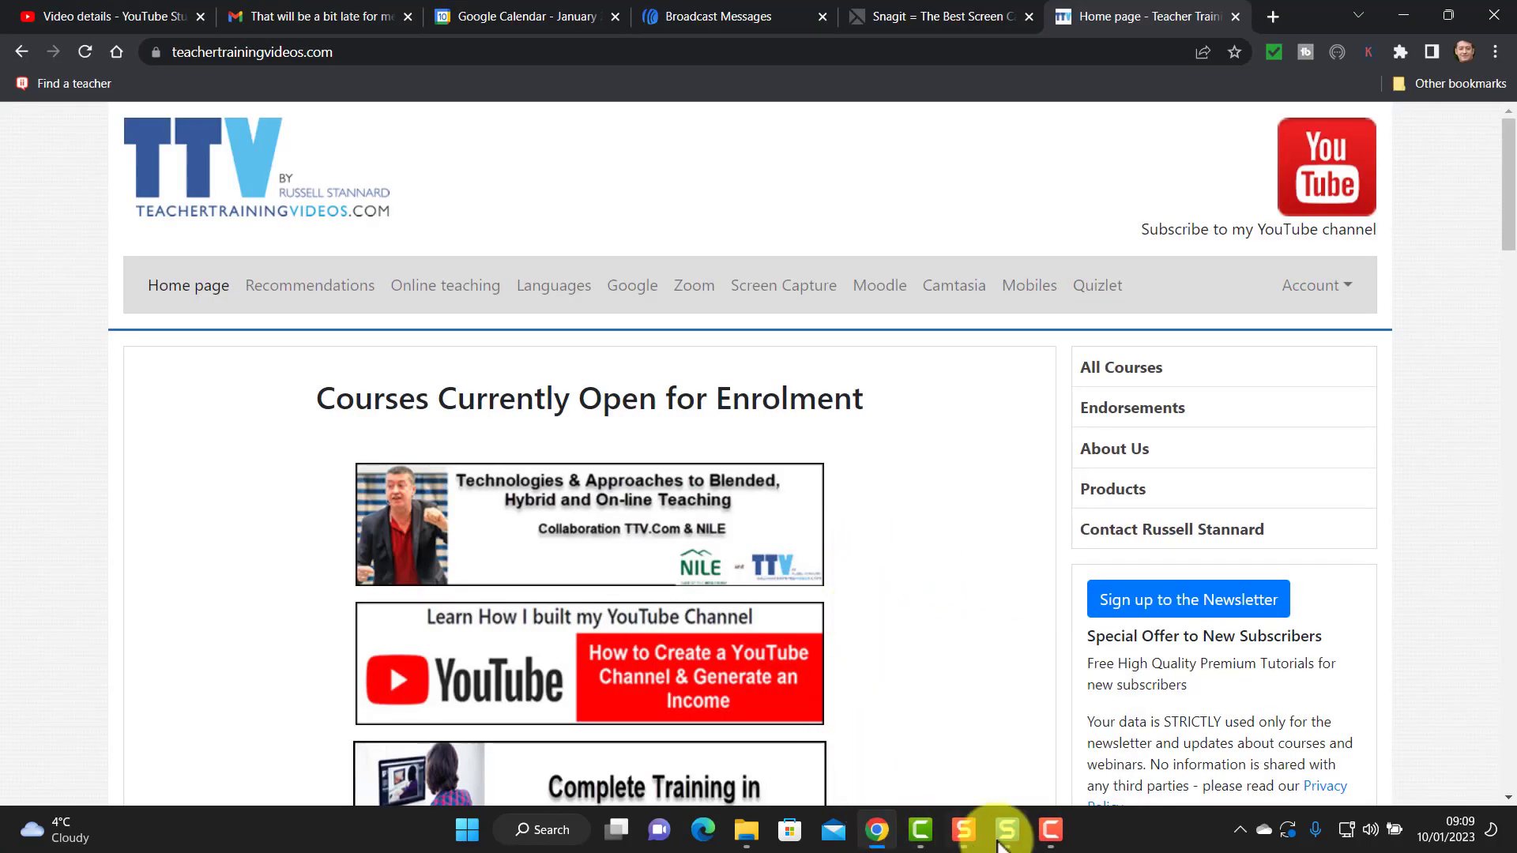
click(1007, 830)
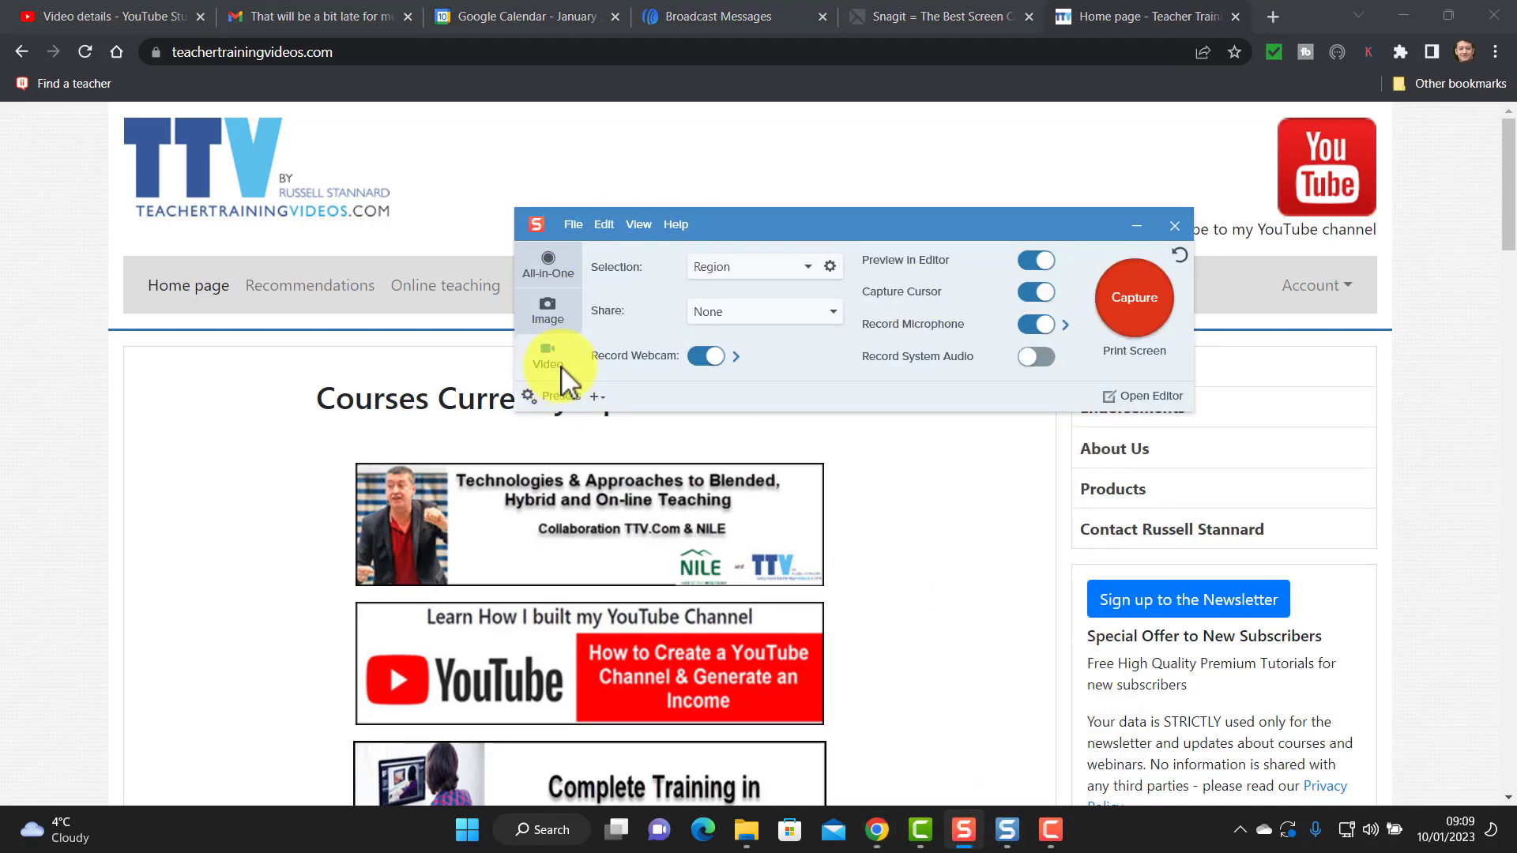
click(1142, 299)
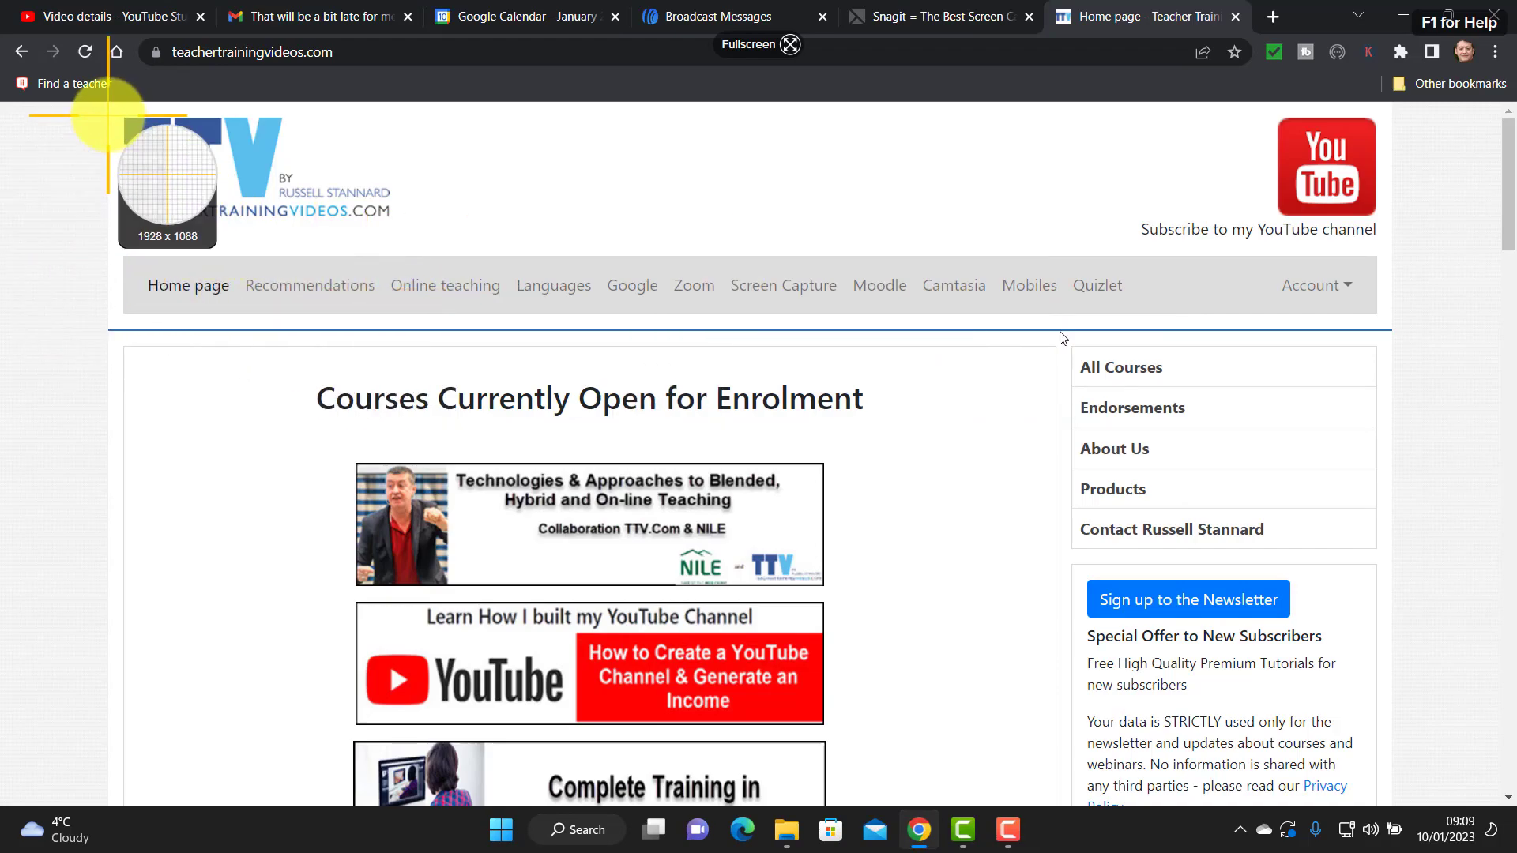
drag(112, 108, 1419, 712)
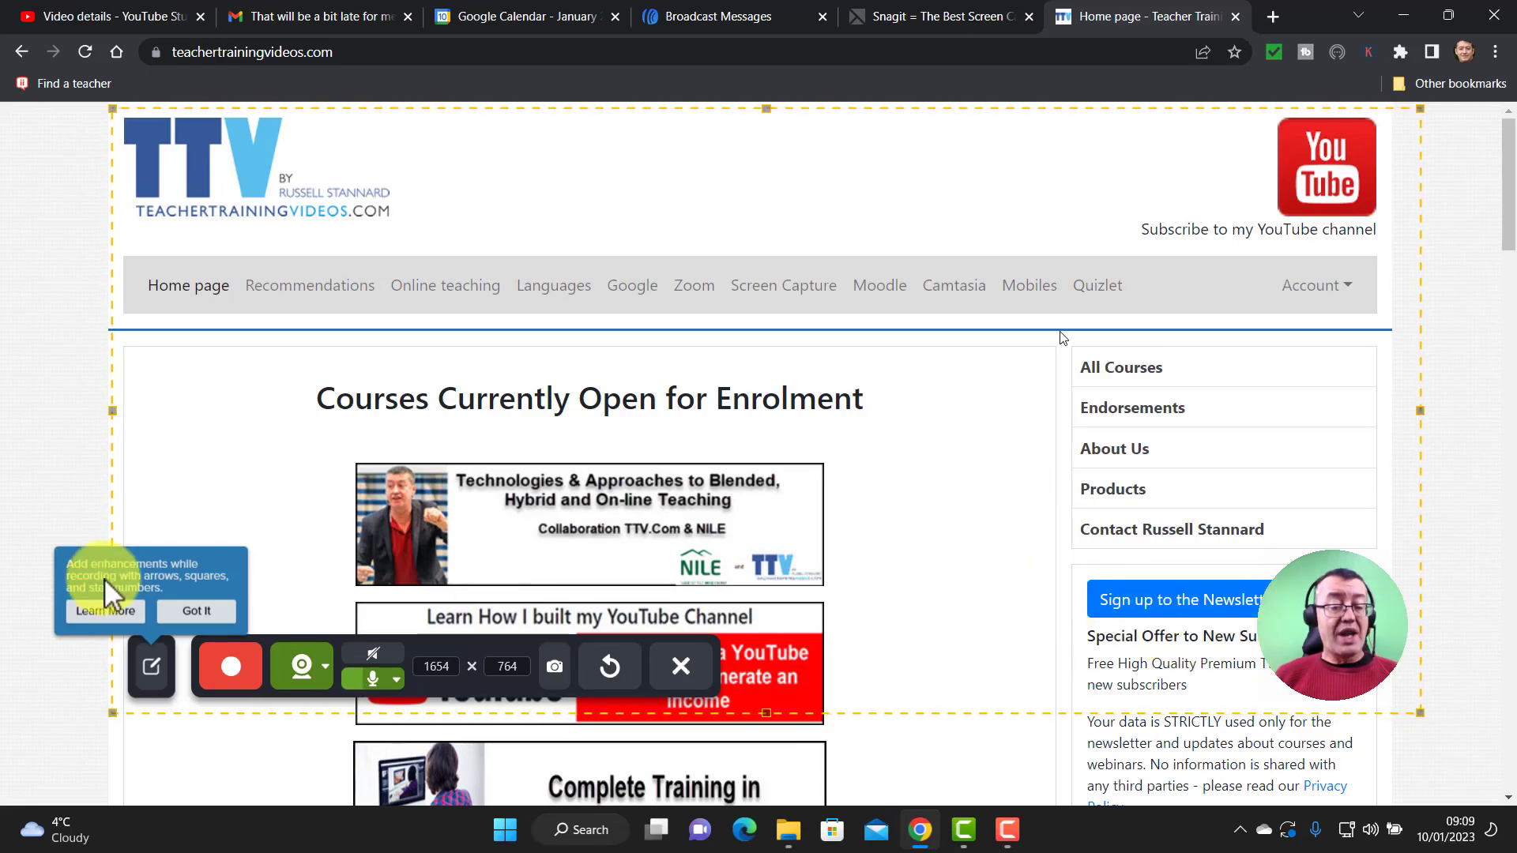
Step: Record the homepage region, pause at 00:13, then stop to open the video in Snagit Editor
click(235, 670)
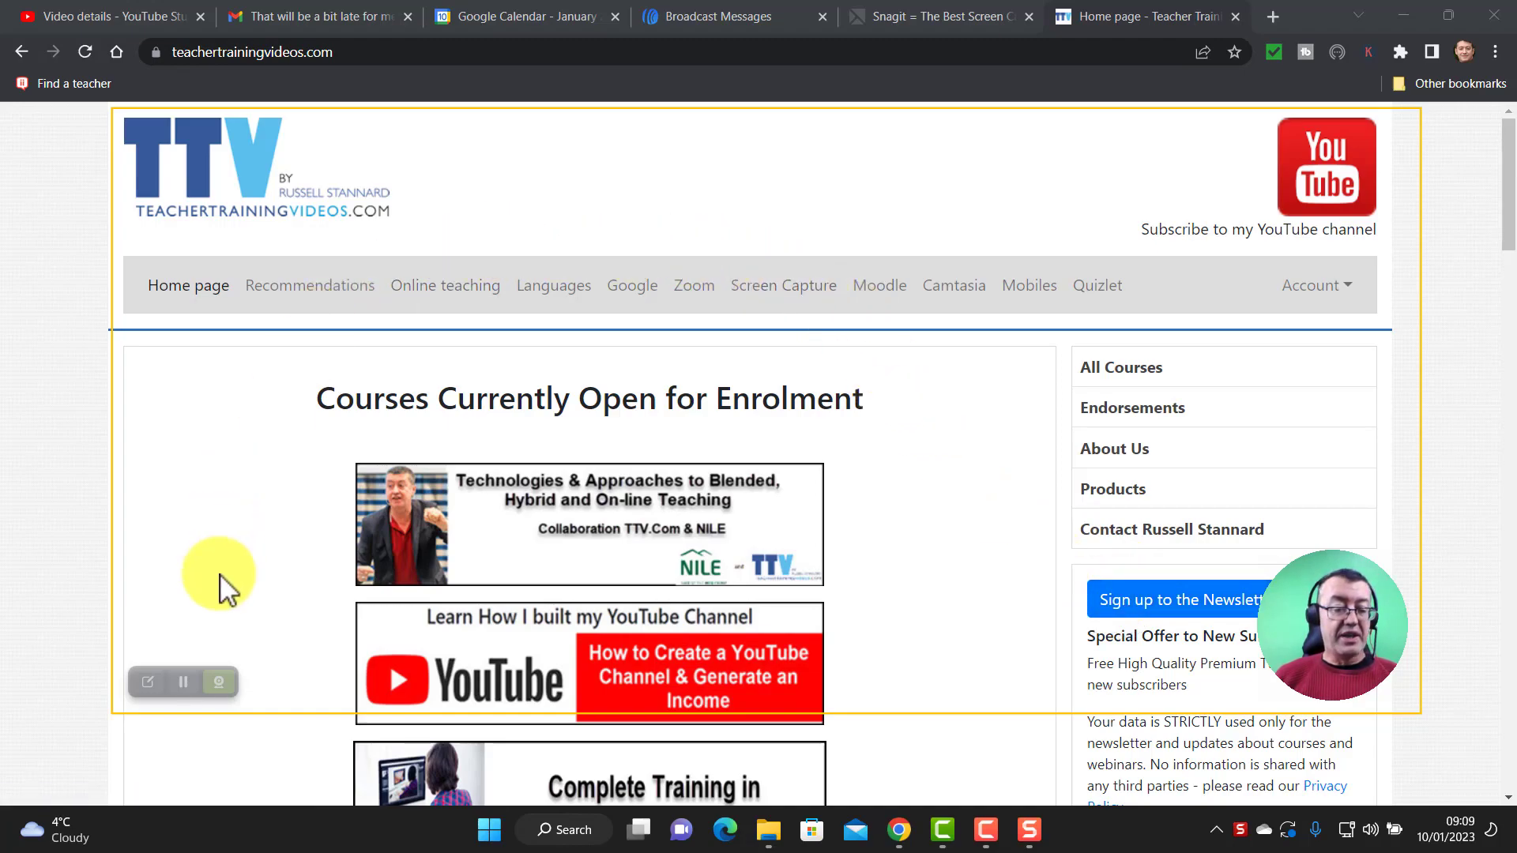
click(183, 682)
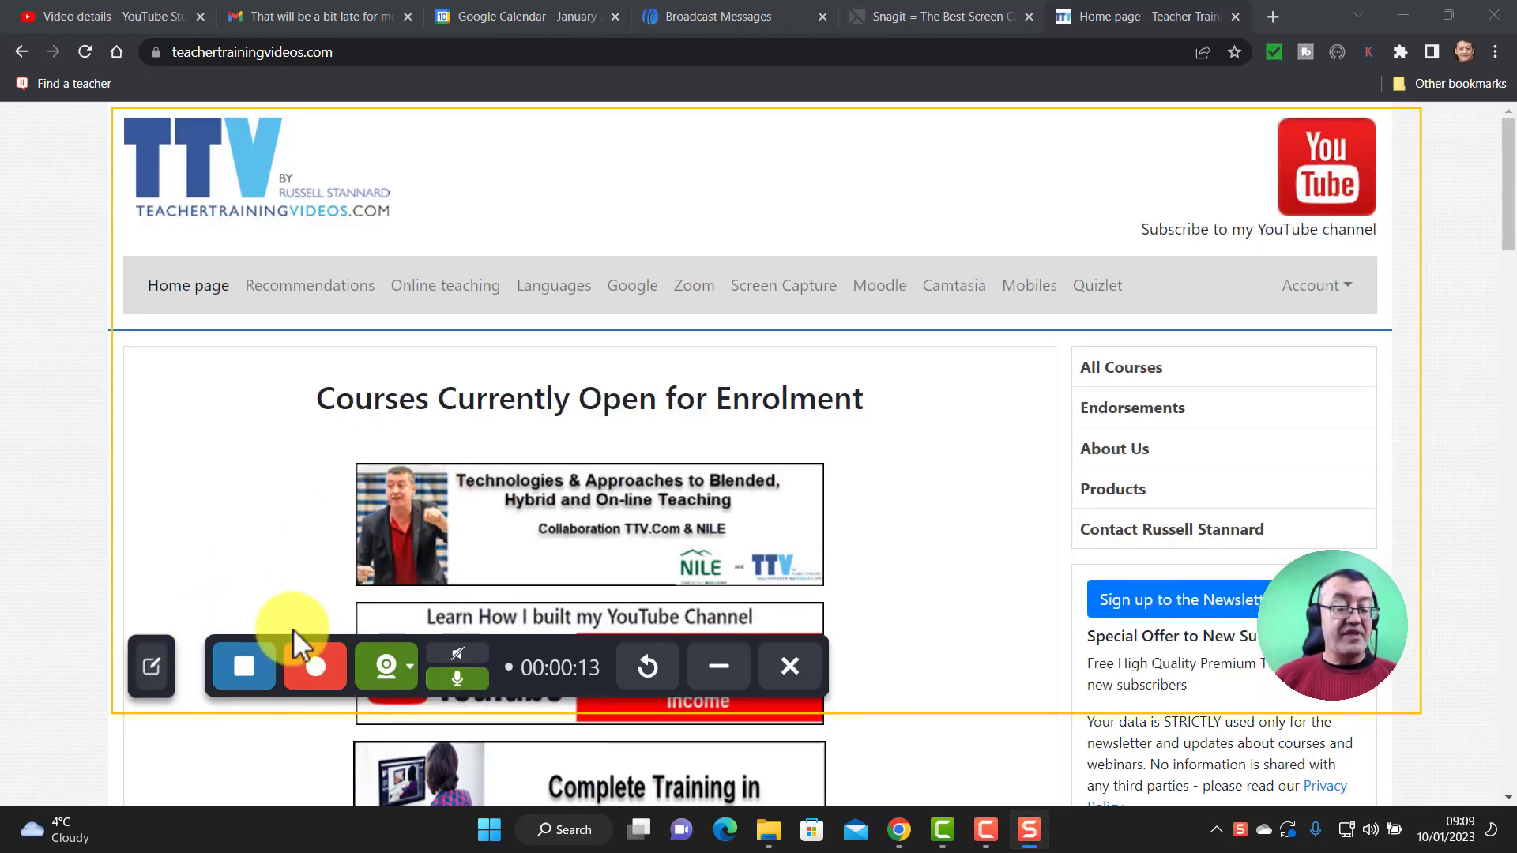
click(244, 665)
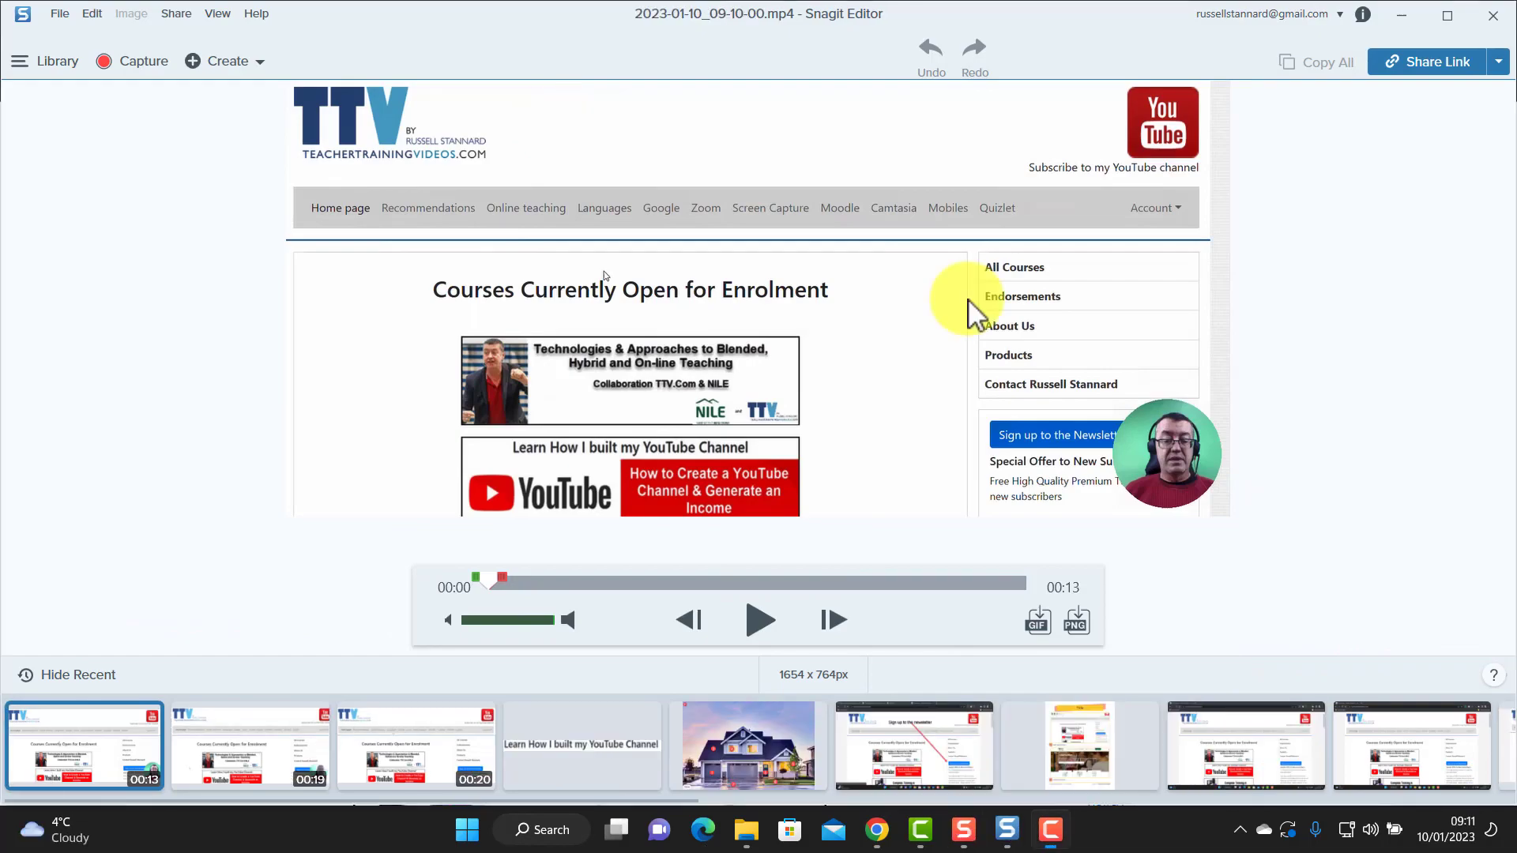
Step: Play the new recording and pause it about four seconds in
click(761, 623)
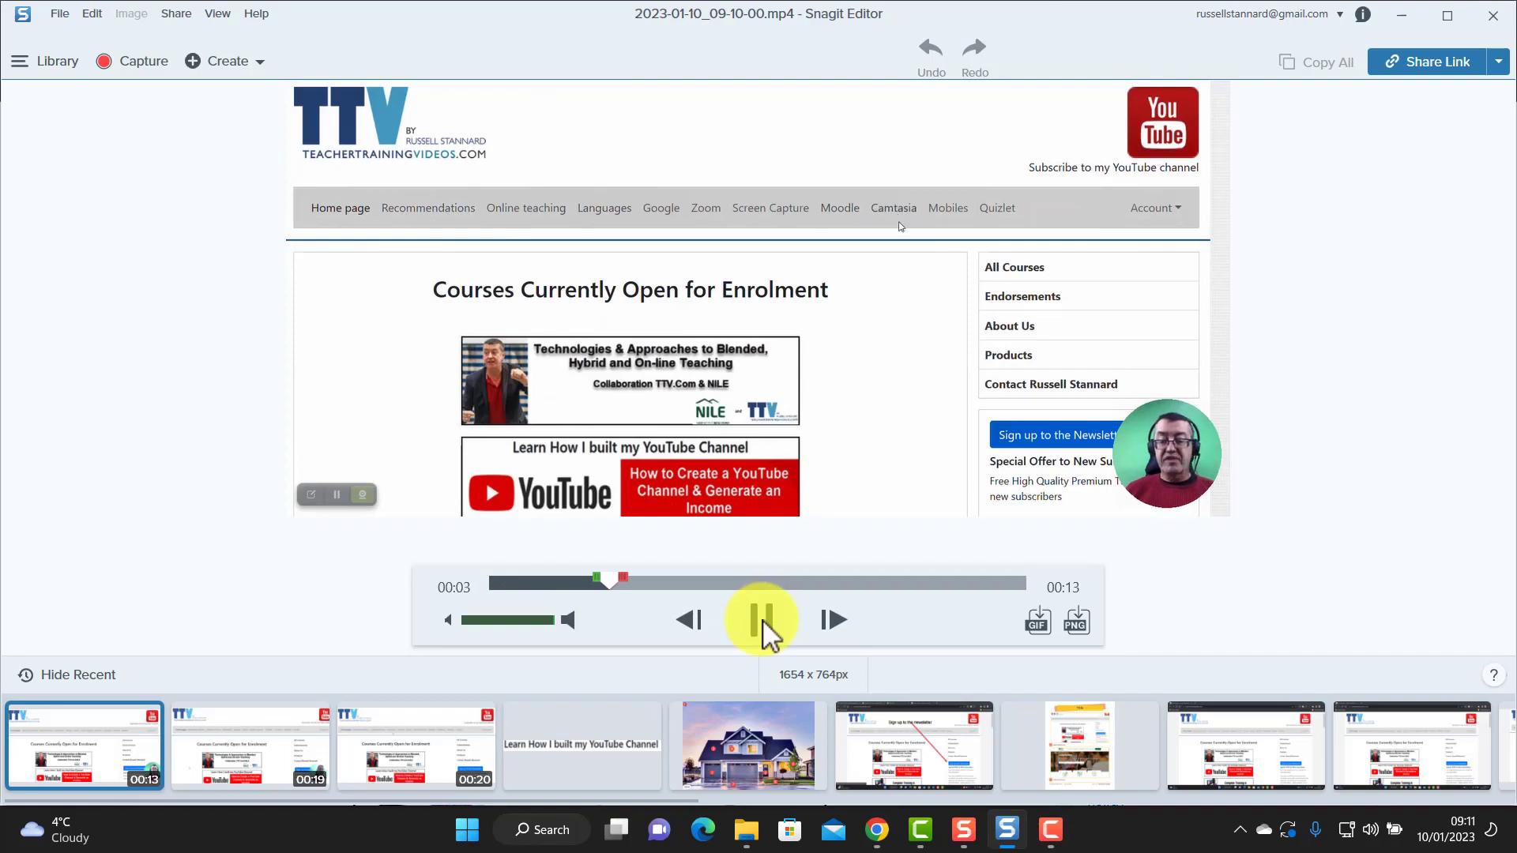
click(763, 625)
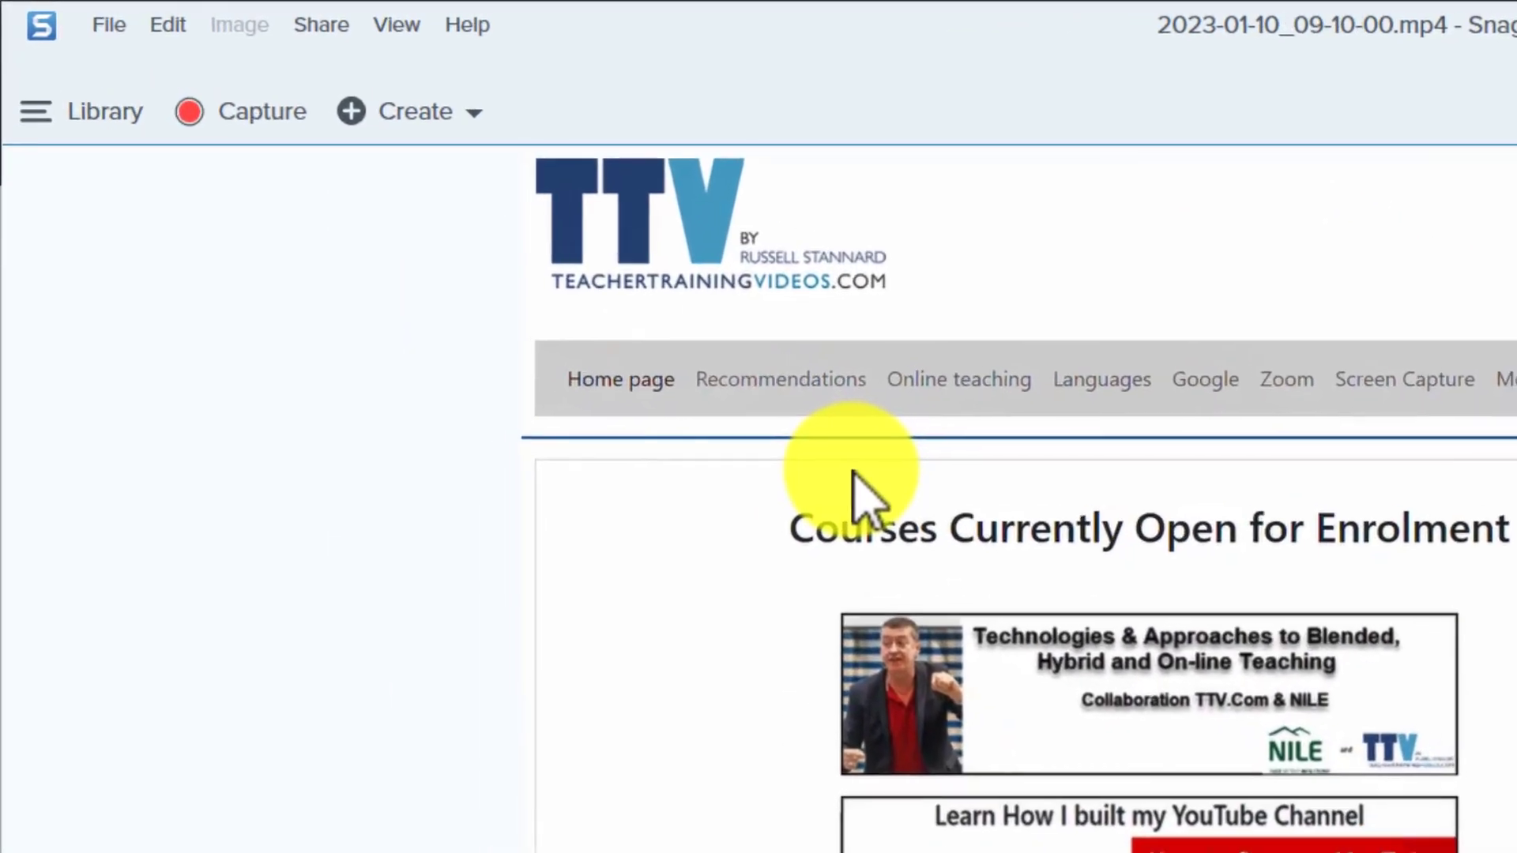
Step: Save the recording to the Desktop under the name TTV1Record
click(107, 26)
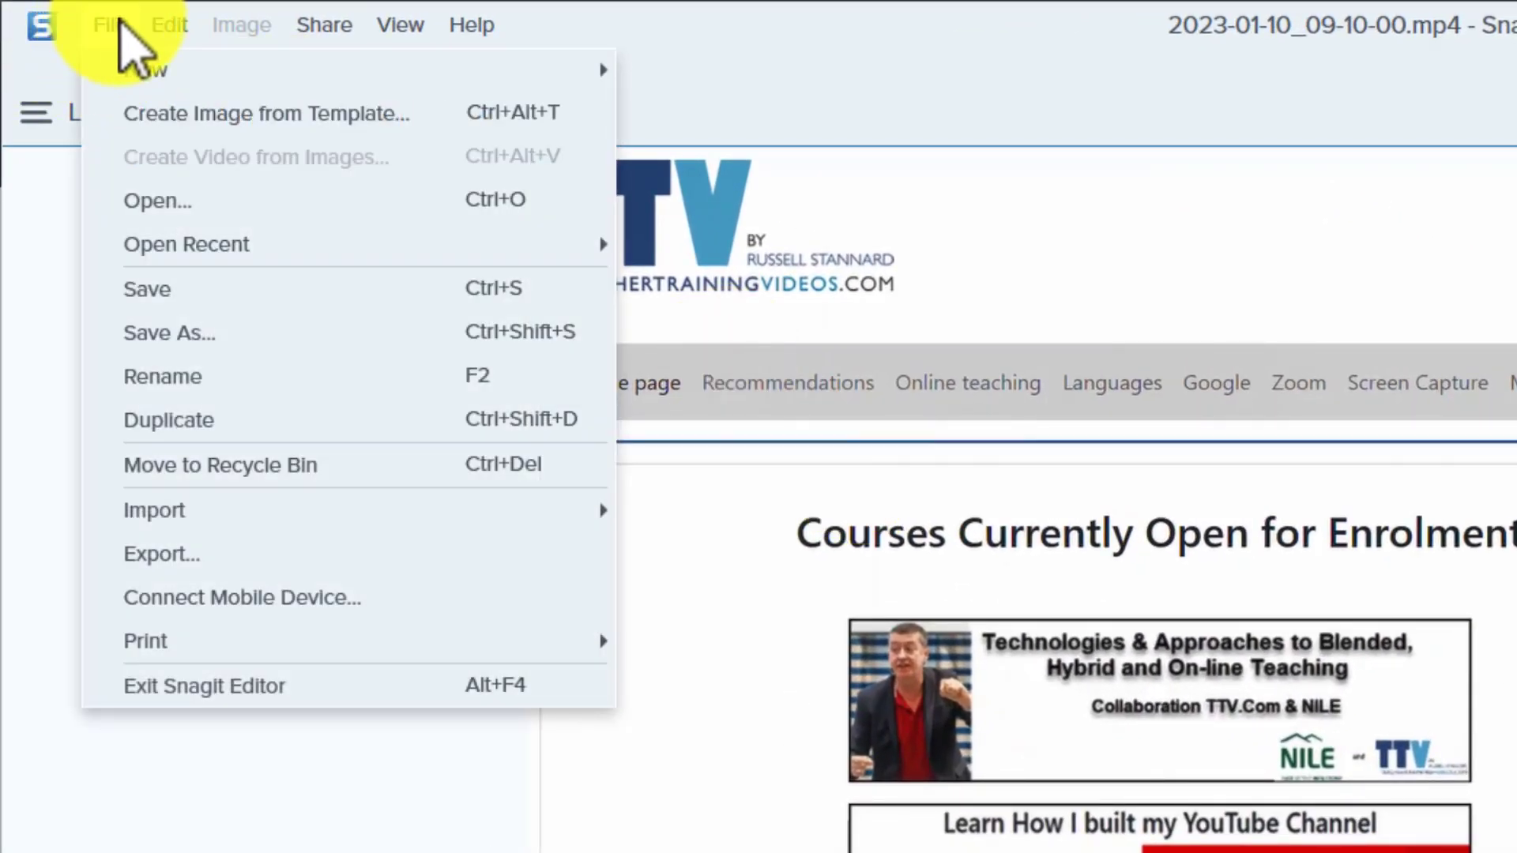
click(168, 289)
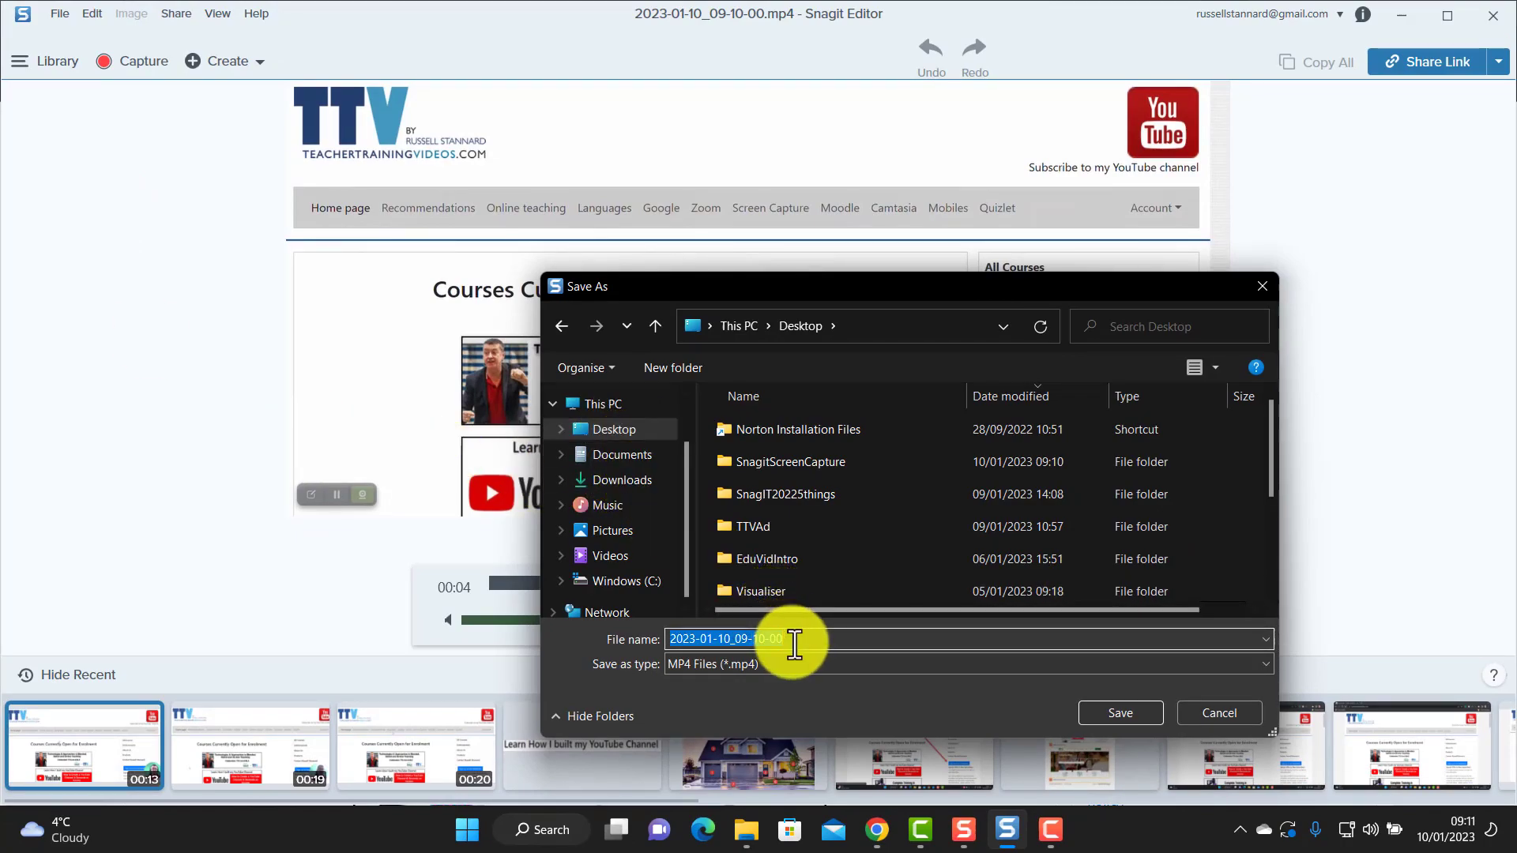
text(TTV1)
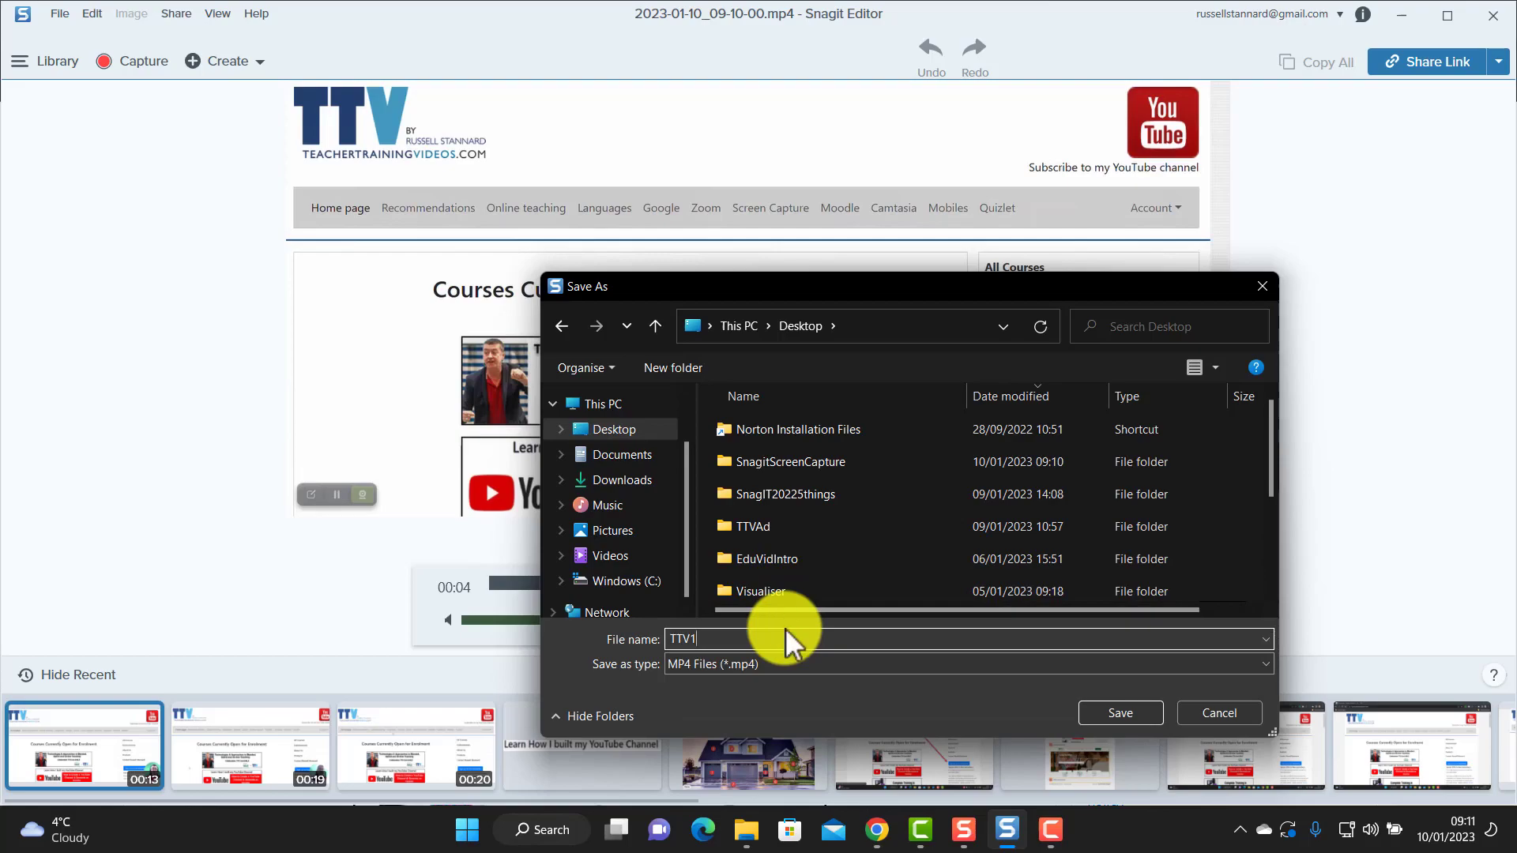
text(Recprd)
key(BackSpace)
key(BackSpace)
key(BackSpace)
text(ord)
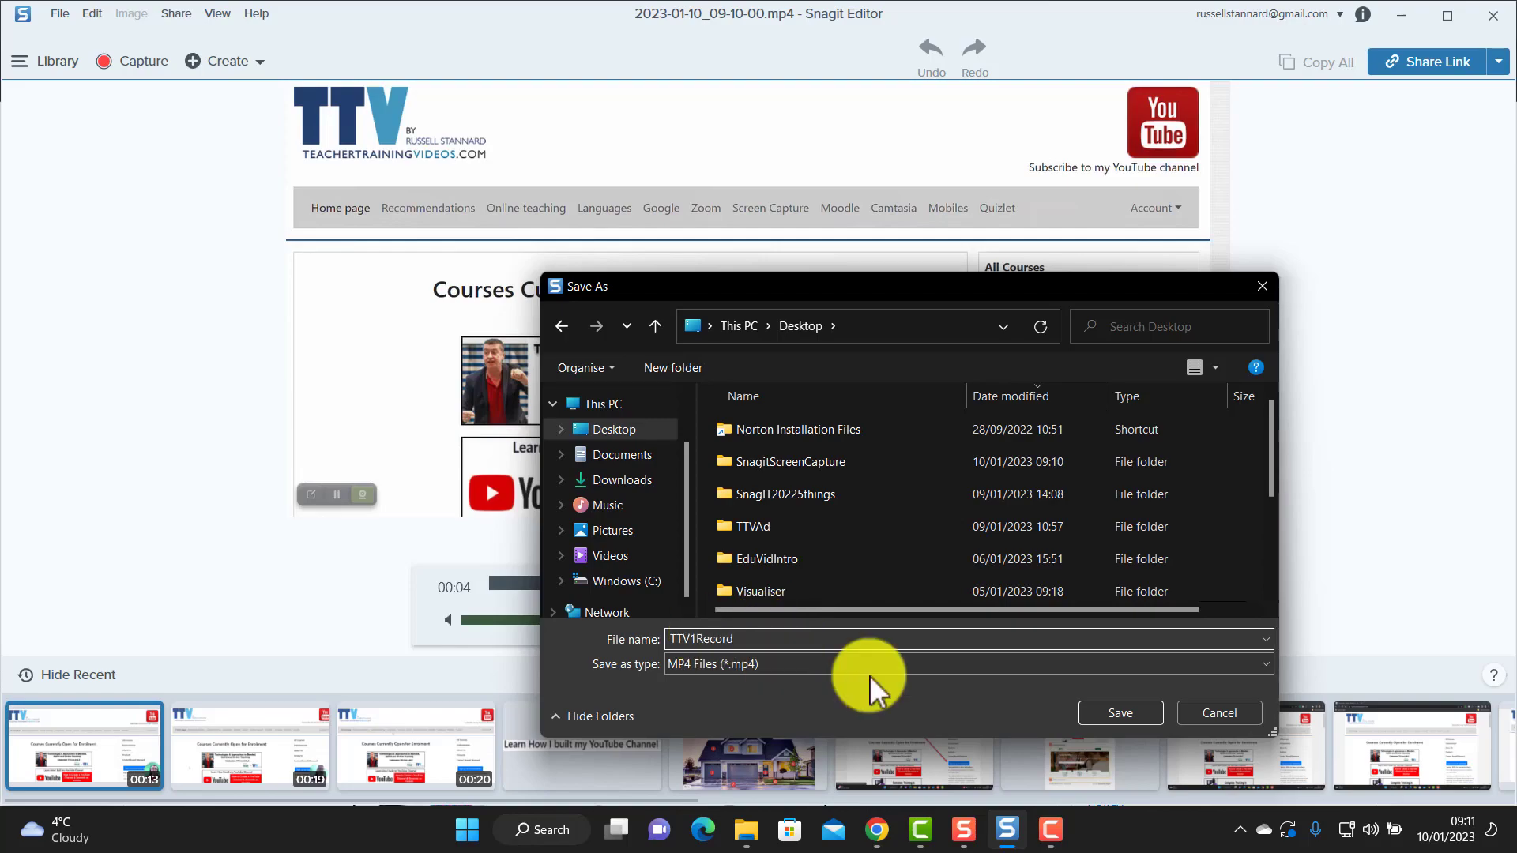
click(1126, 702)
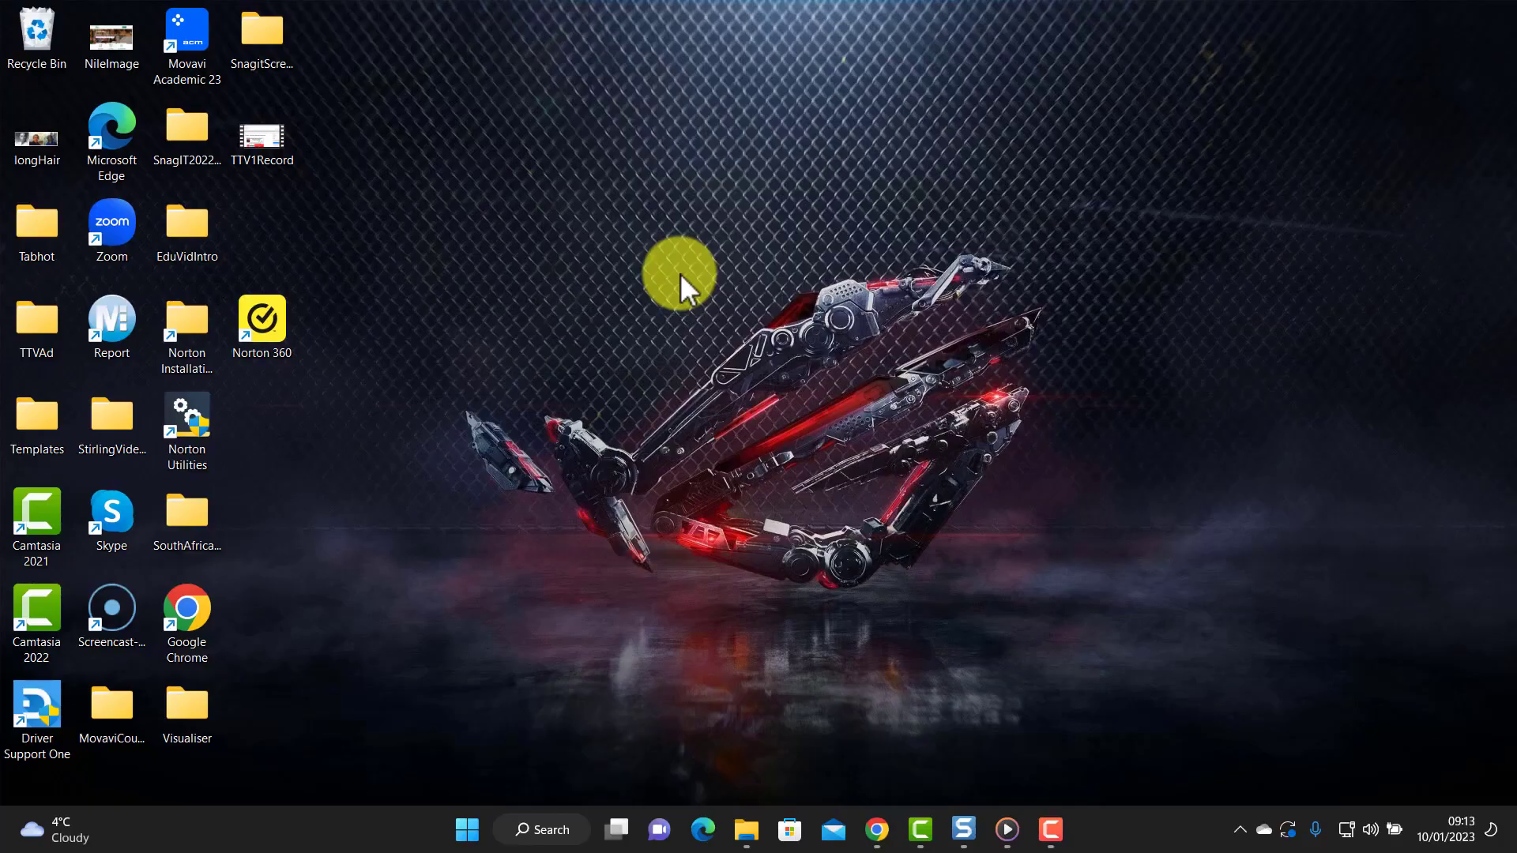
Step: Open TTV1Record from the desktop in Media Player and pause its playback
double_click(263, 134)
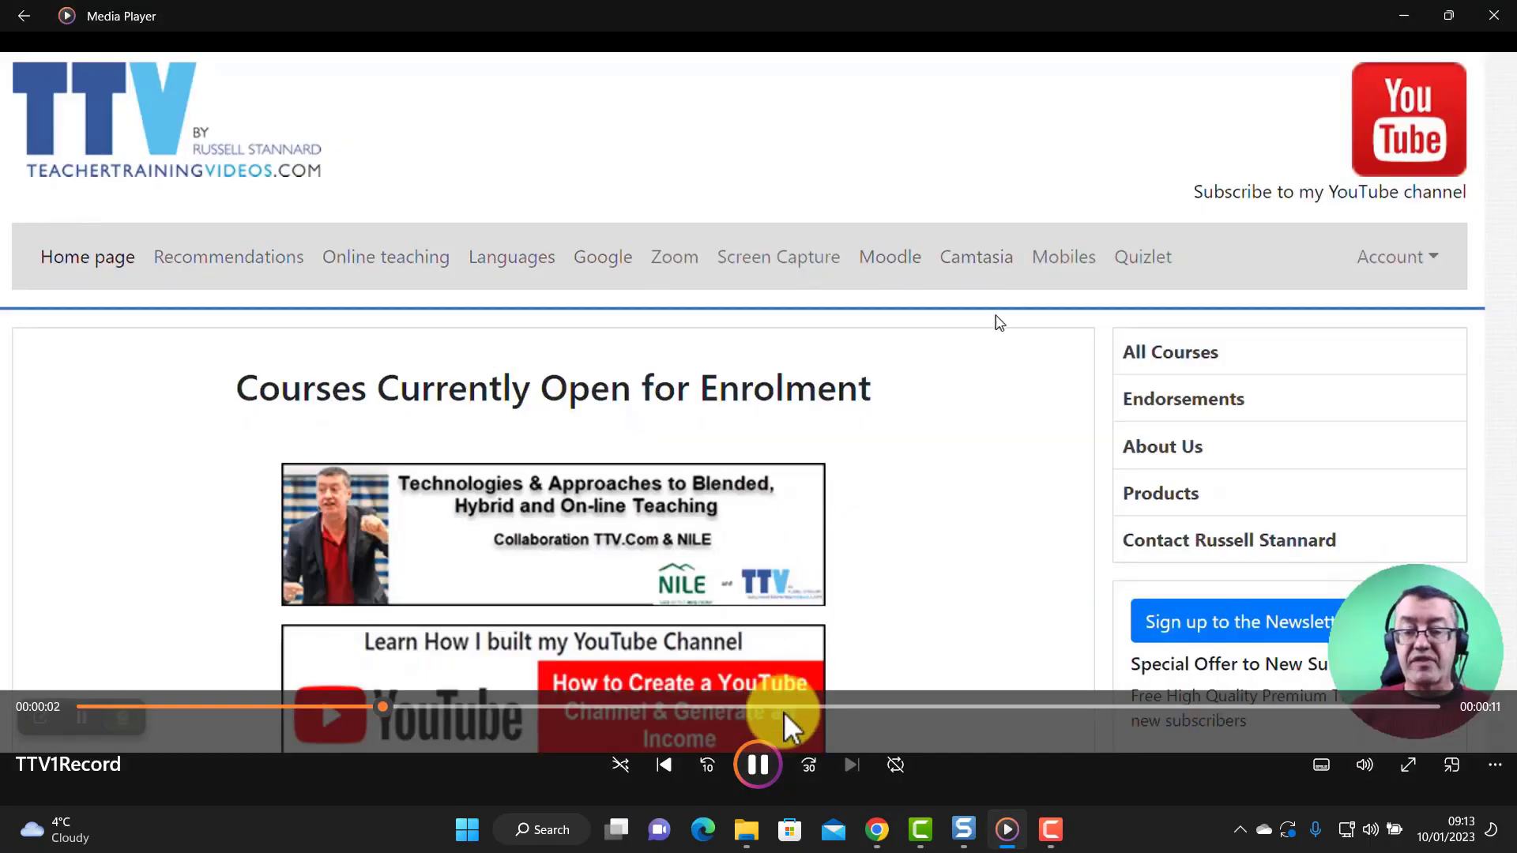
click(757, 763)
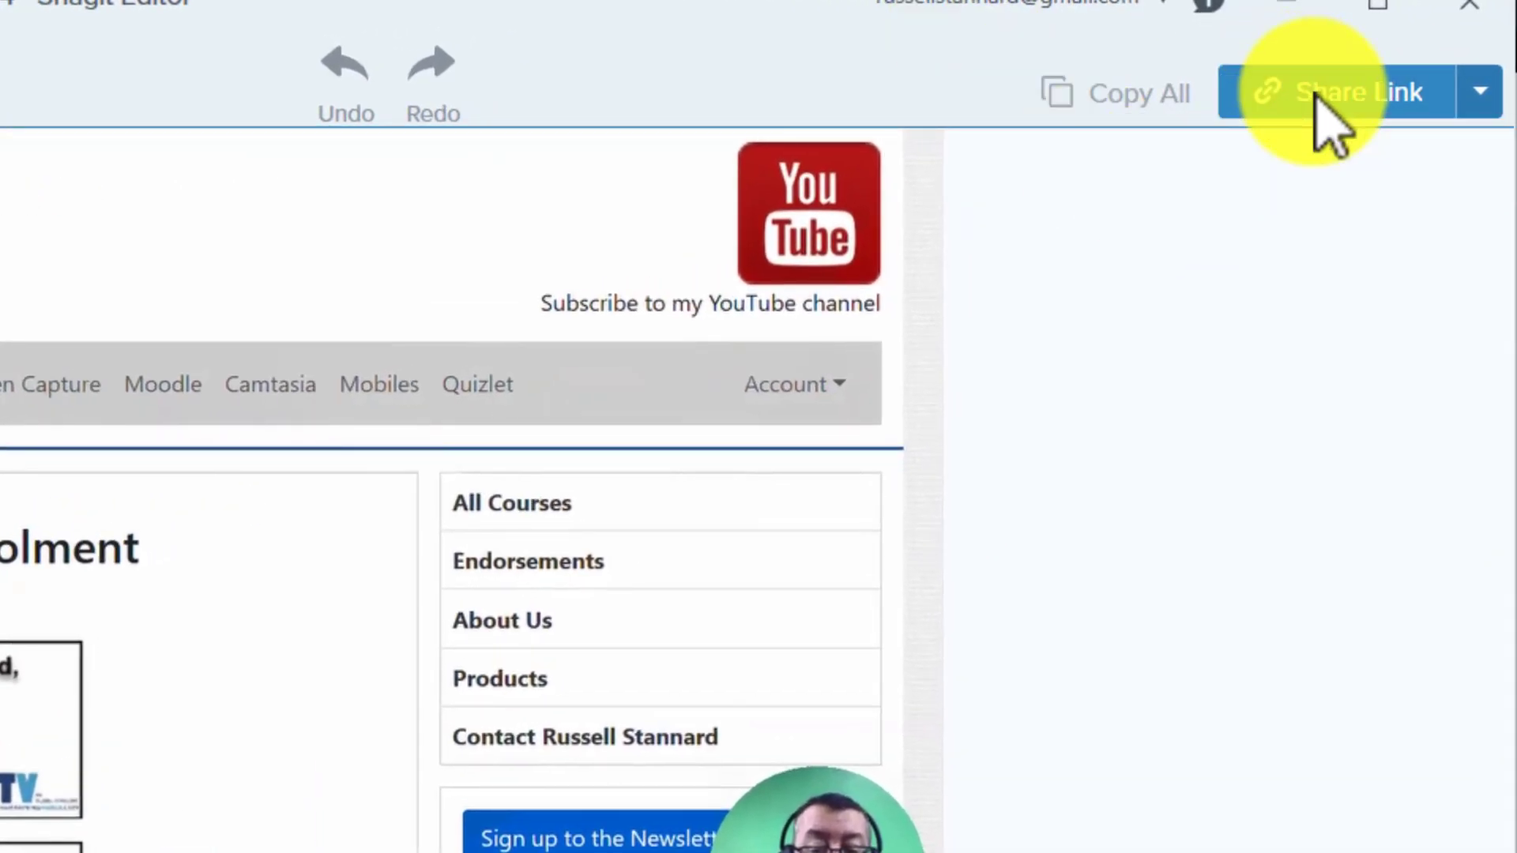
Step: Upload TTV1Record.mp4 to Screencast for a share link, then click the new tab's address bar
click(1315, 90)
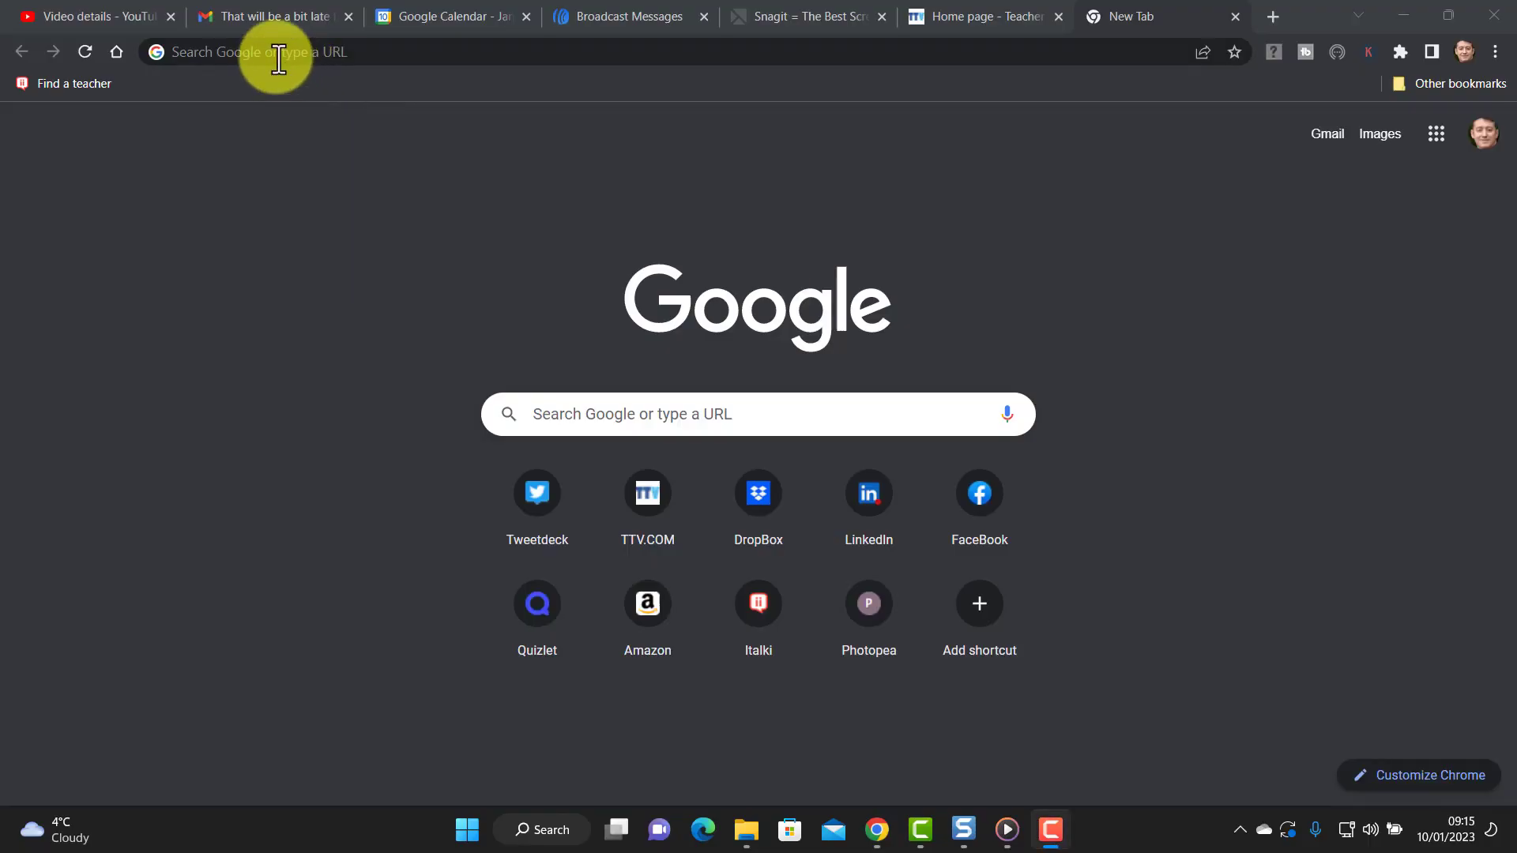
click(272, 50)
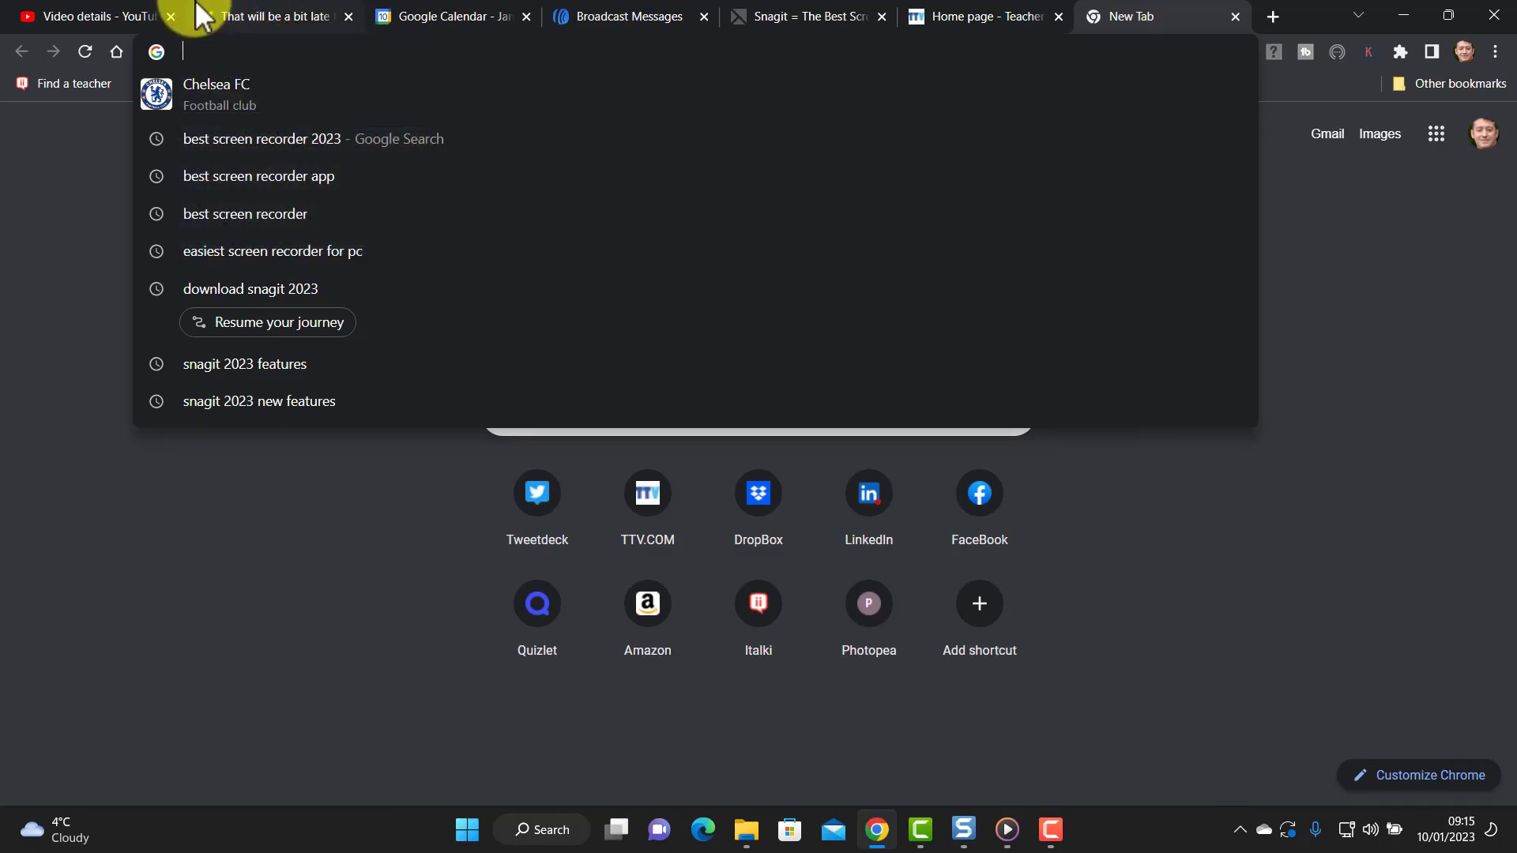
Step: Open the pasted Screencast link, play the video, and draft 'This is great. Cam you move the webcam?'
text(https://app.screencast.com/E9R9zrY41hpjZ)
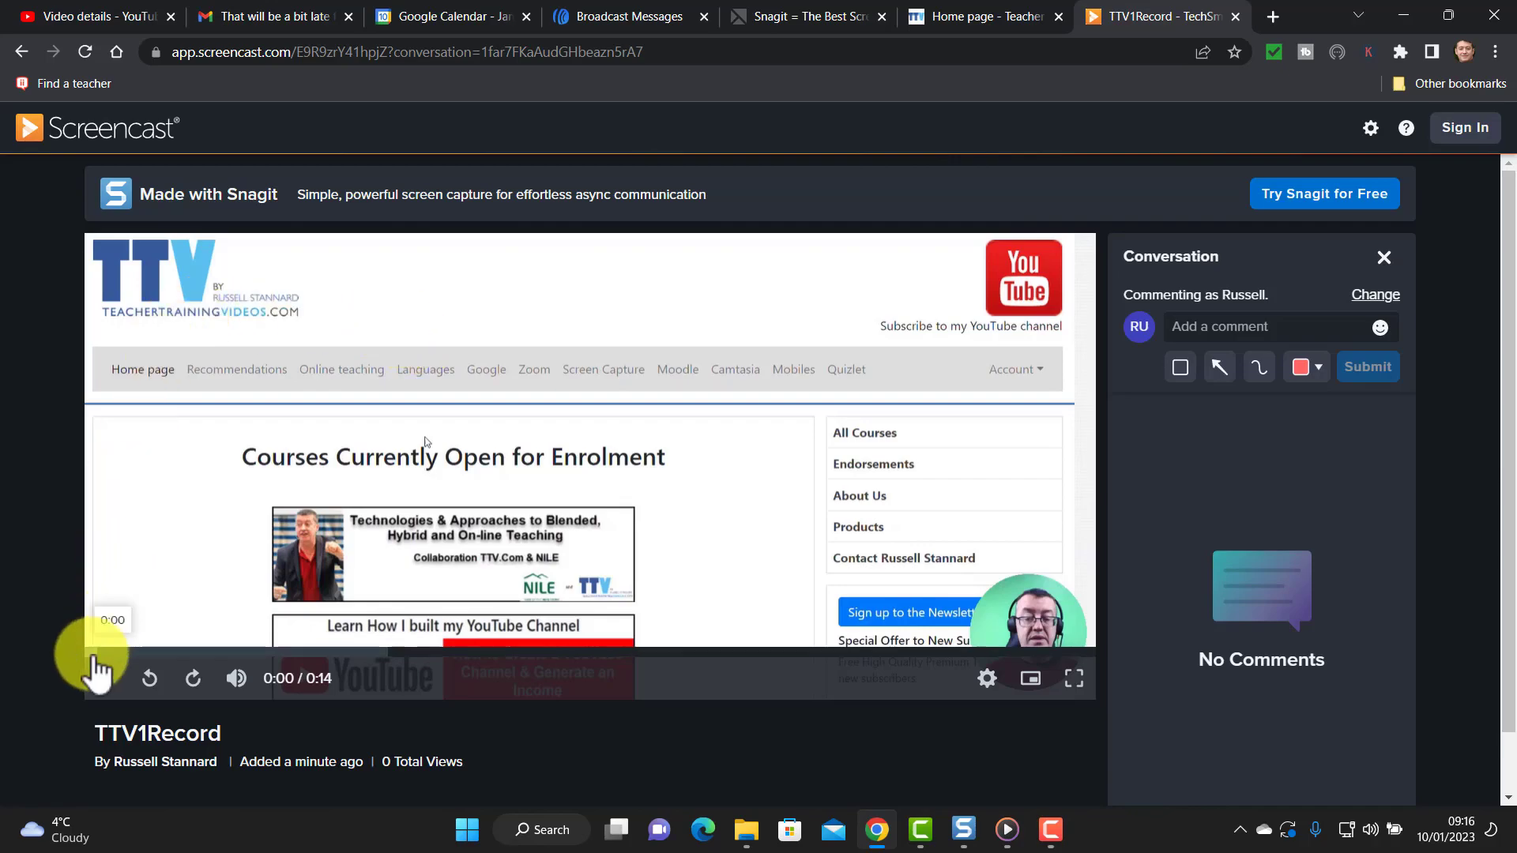
click(97, 674)
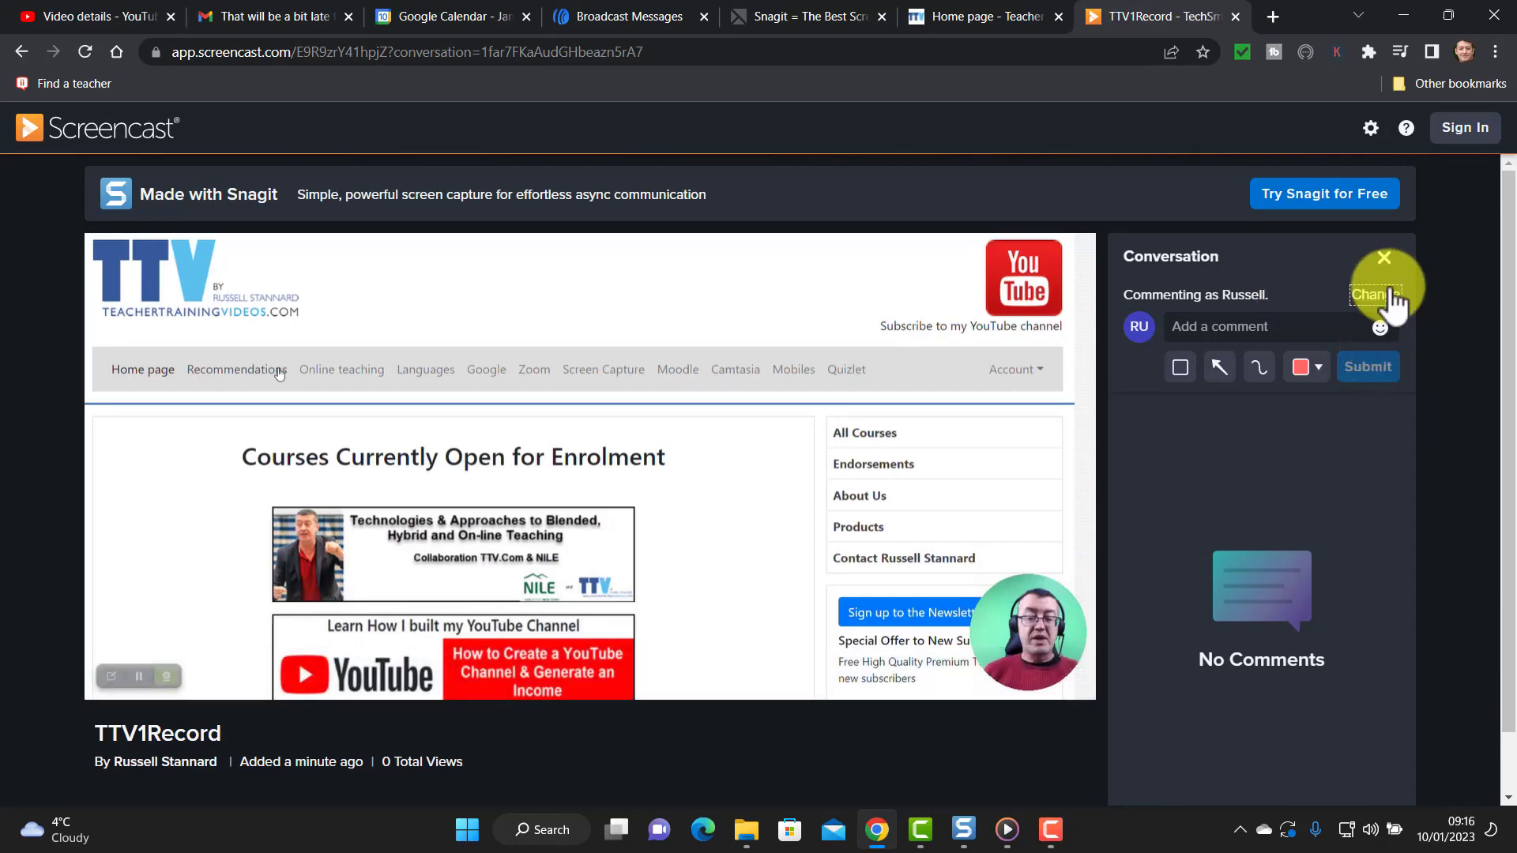
click(1258, 327)
text(This is great)
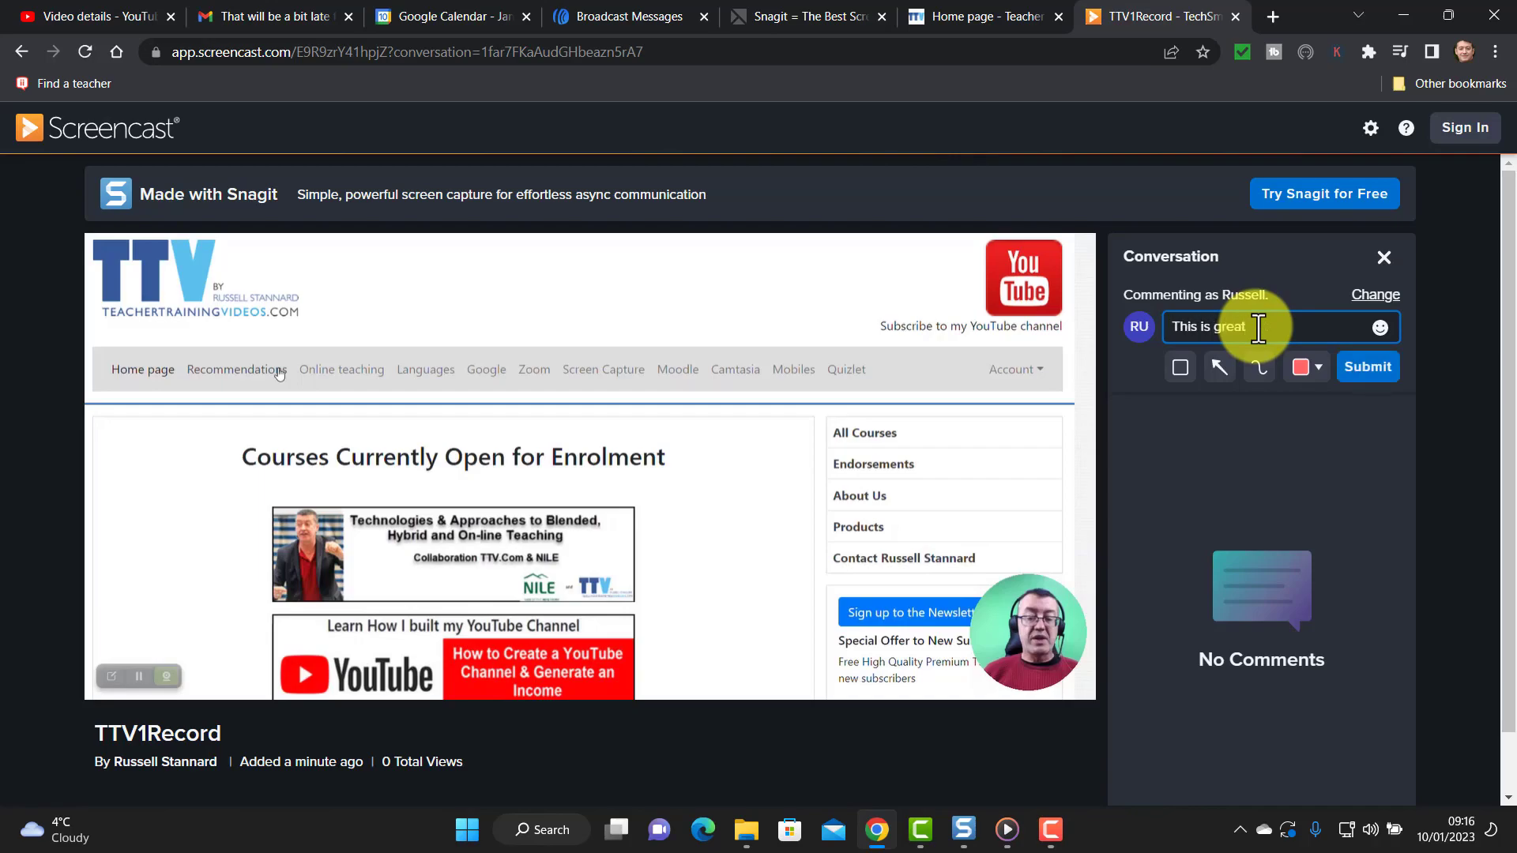
text(. Cam)
text( up)
key(BackSpace)
key(BackSpace)
text(you move the webi)
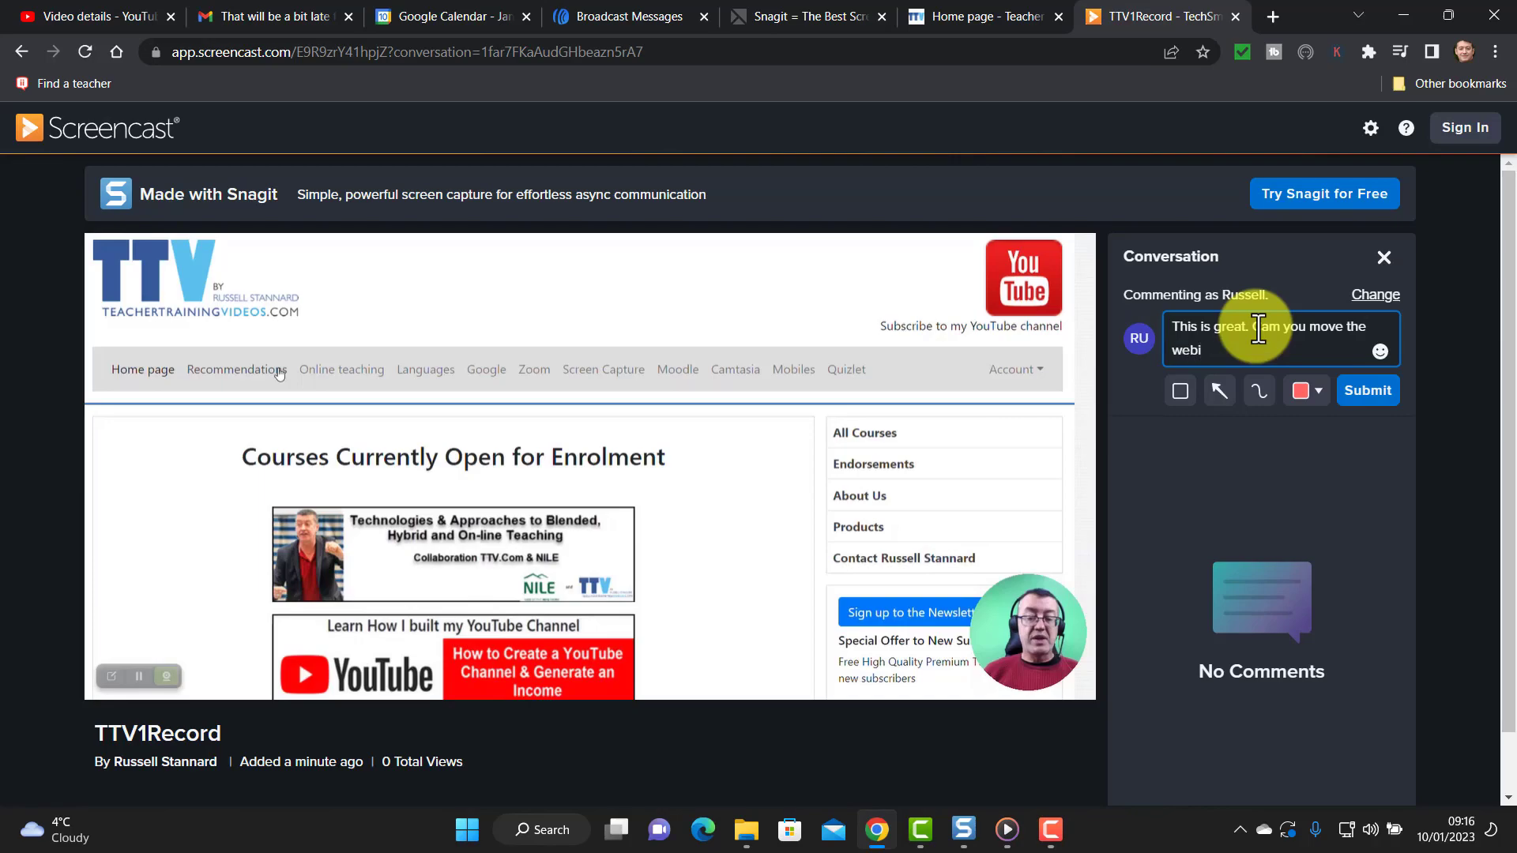
key(BackSpace)
text(cam?)
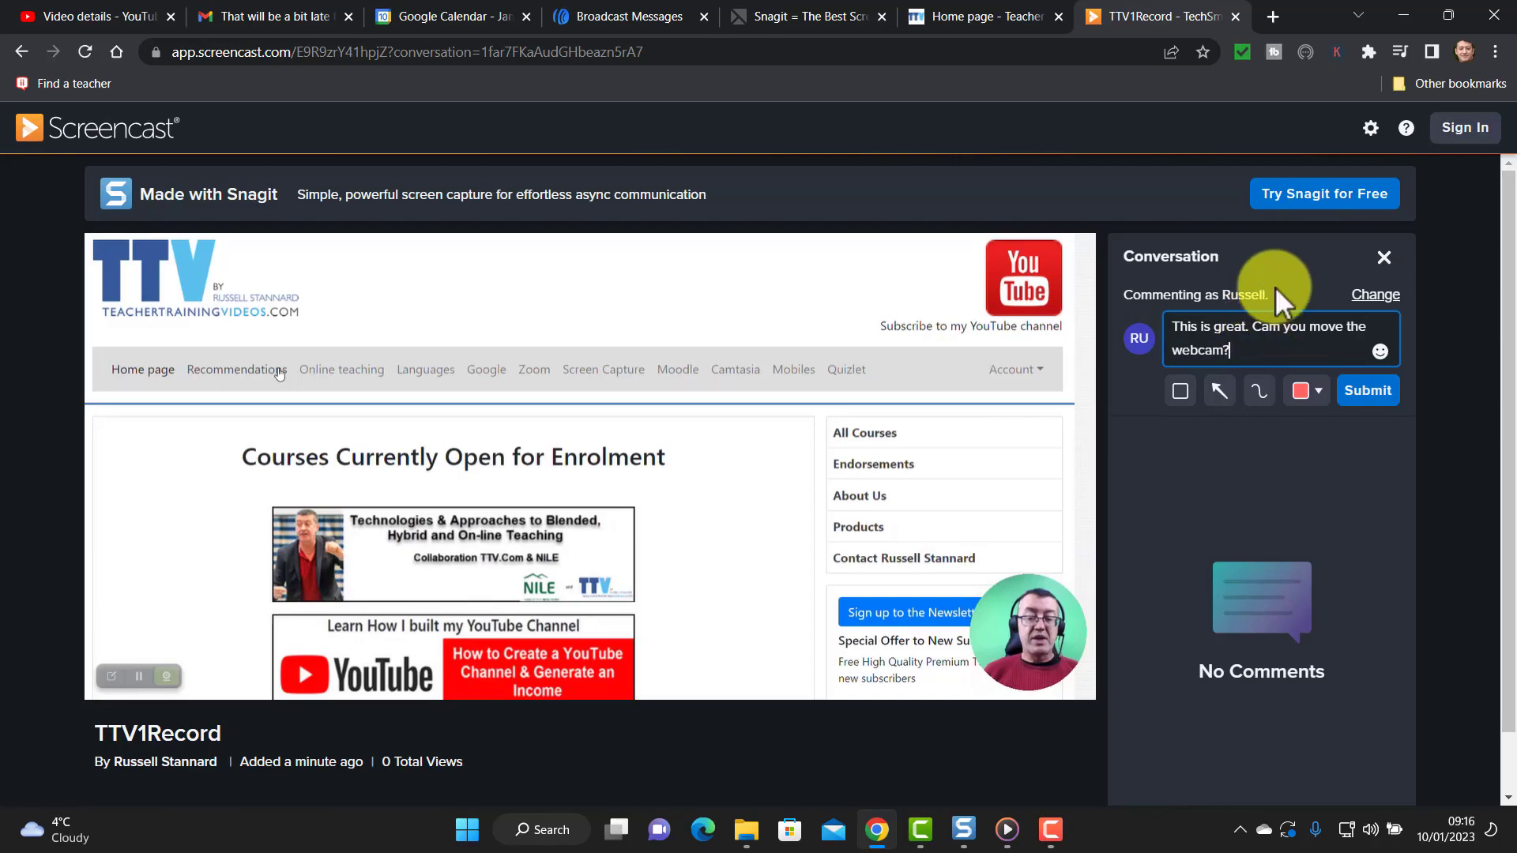
Step: Submit the comment so it posts at 00:02 on the Screencast video
click(1366, 390)
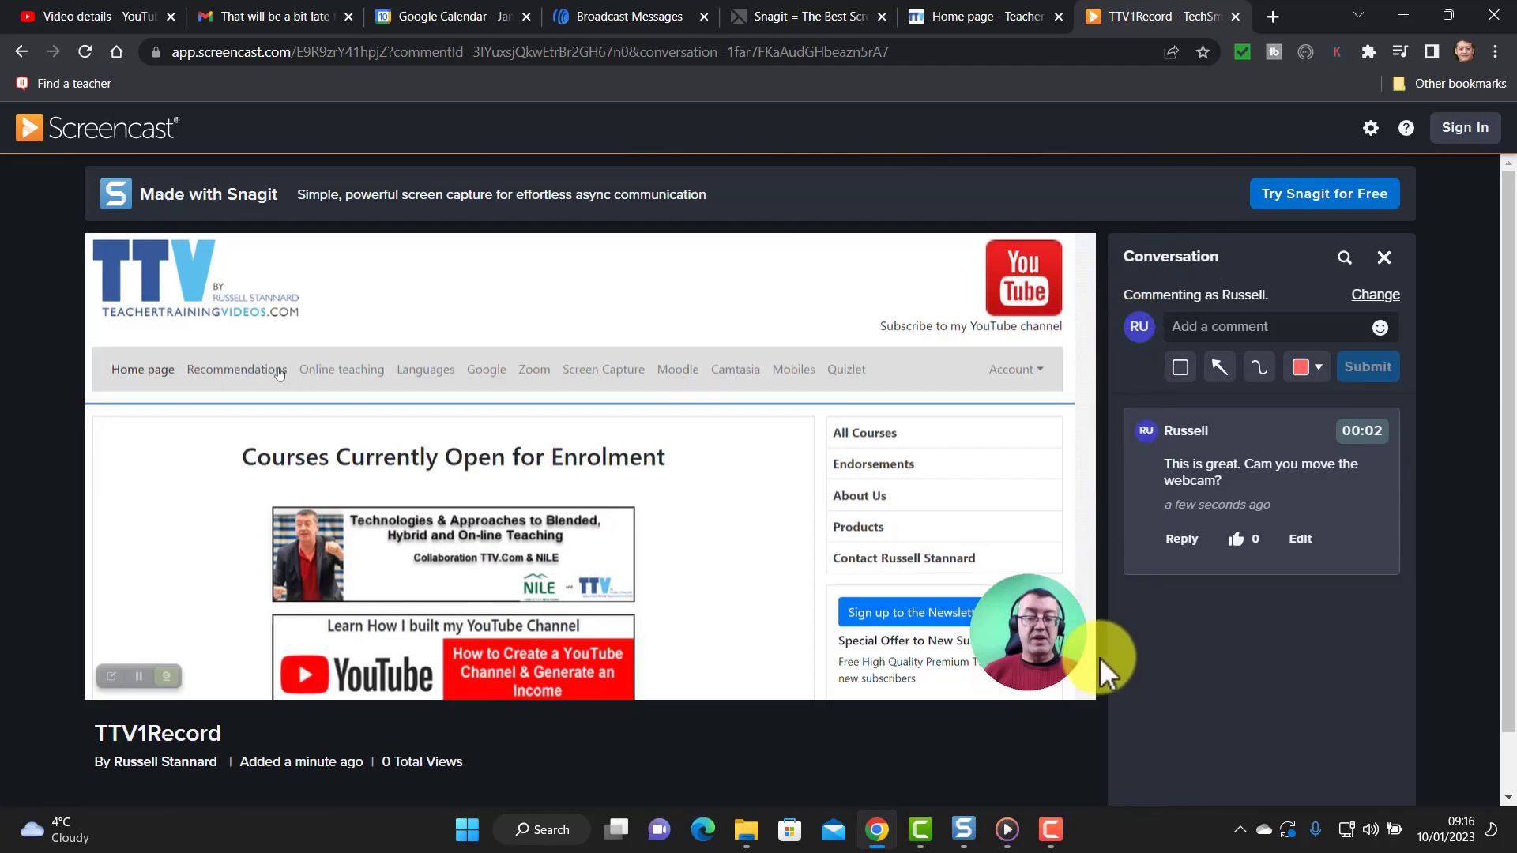
mouse_move(823, 484)
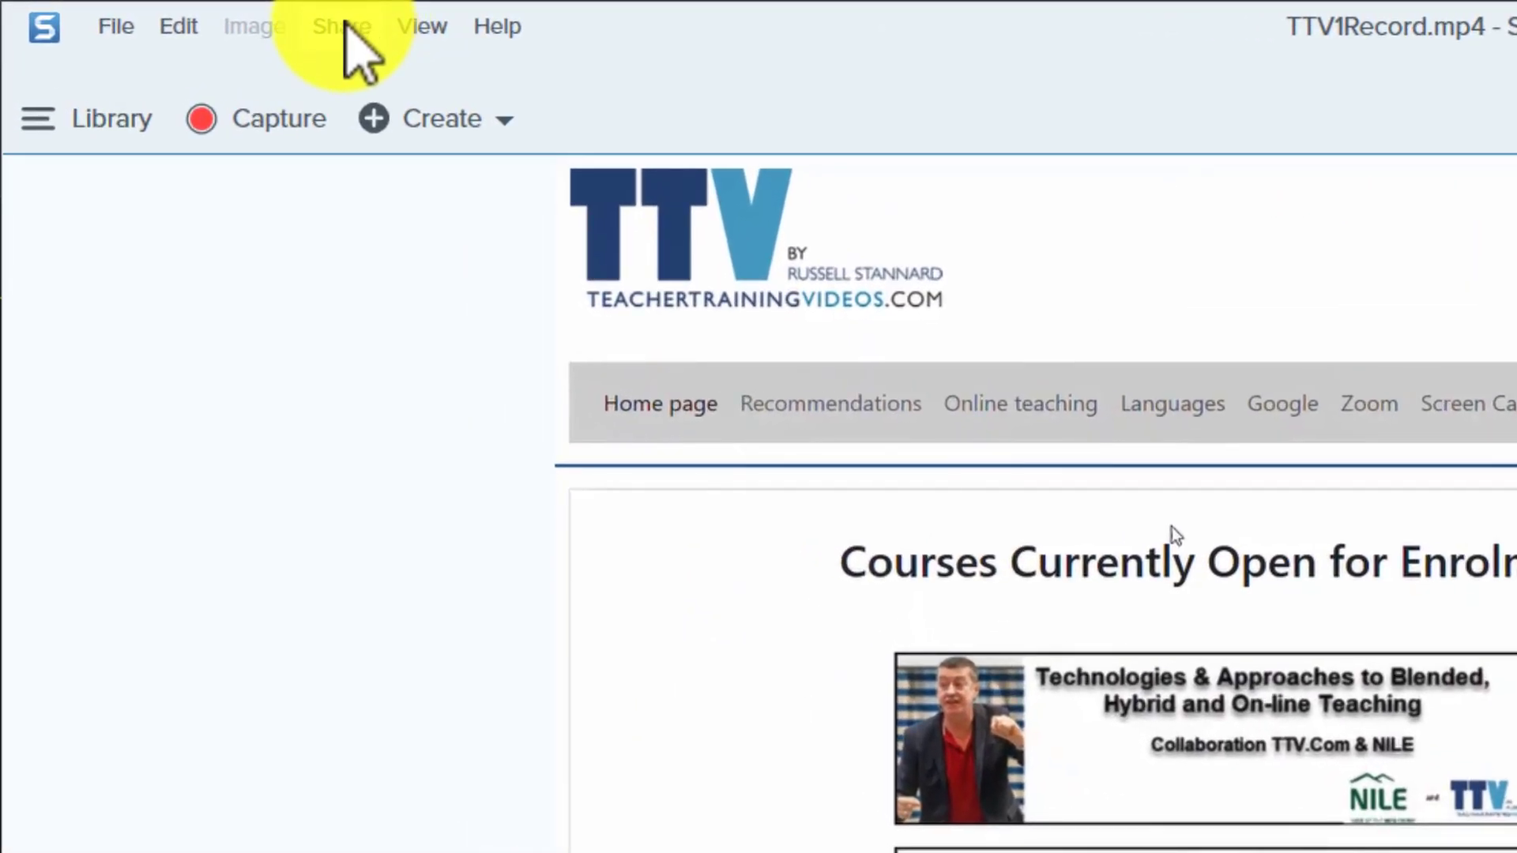
Step: Upload TTV1Record to YouTube as Unlisted with its title unchanged, and get its link
click(342, 26)
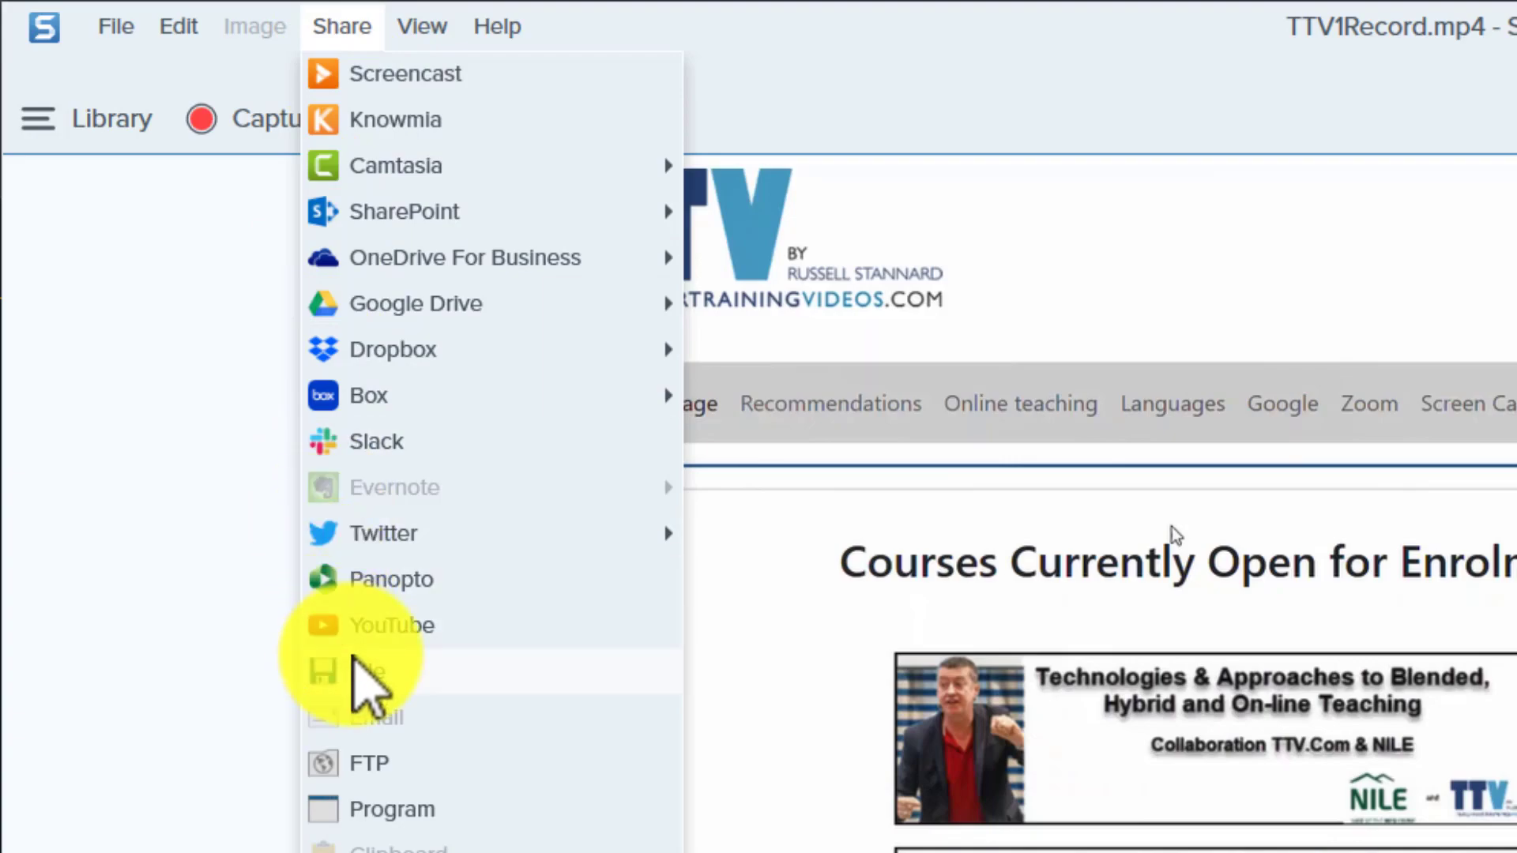
click(392, 625)
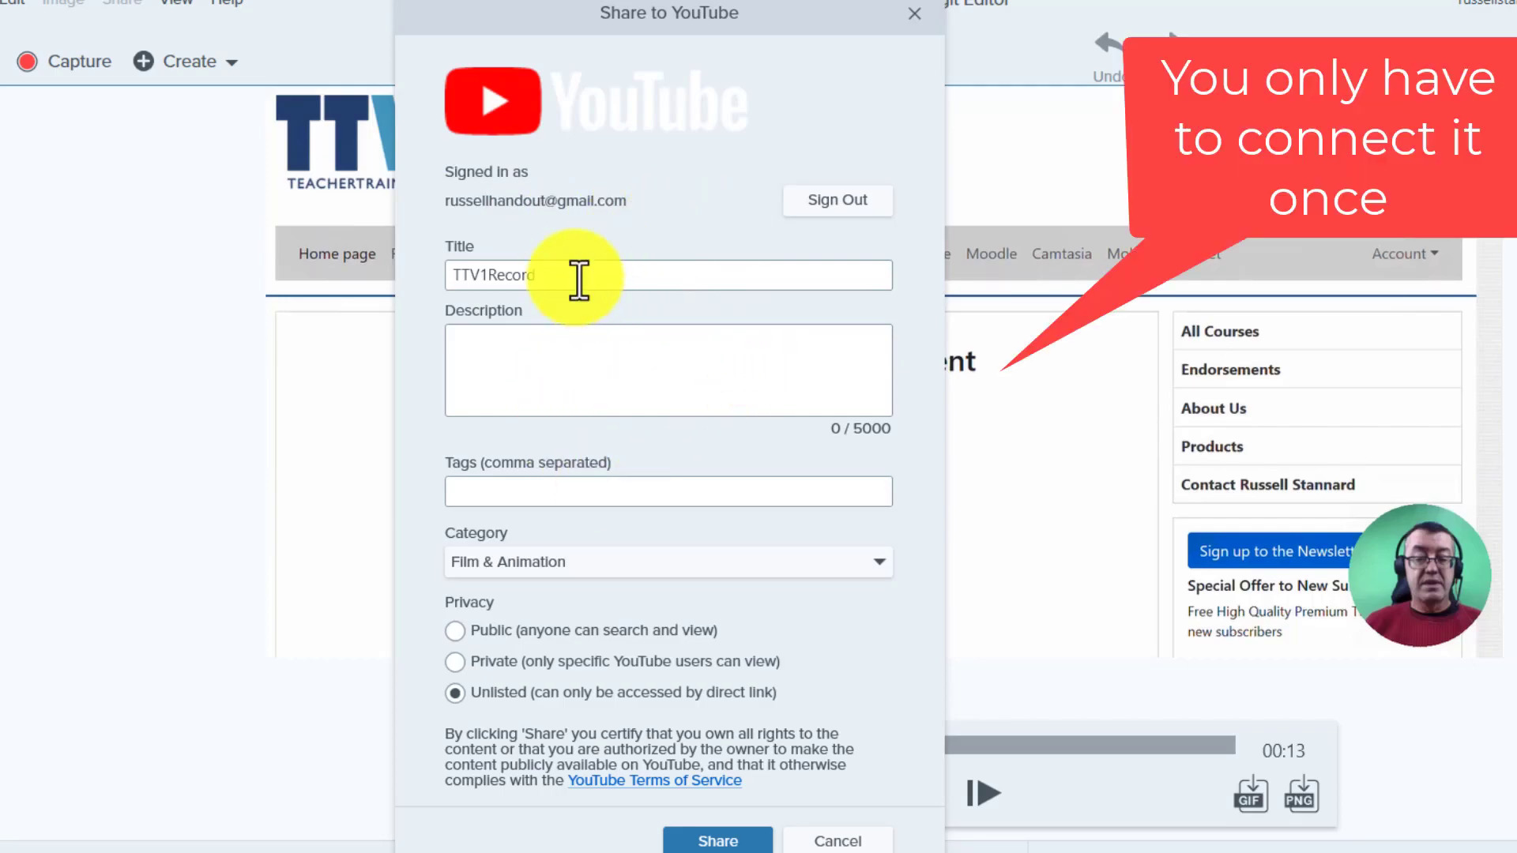
double_click(606, 277)
click(571, 286)
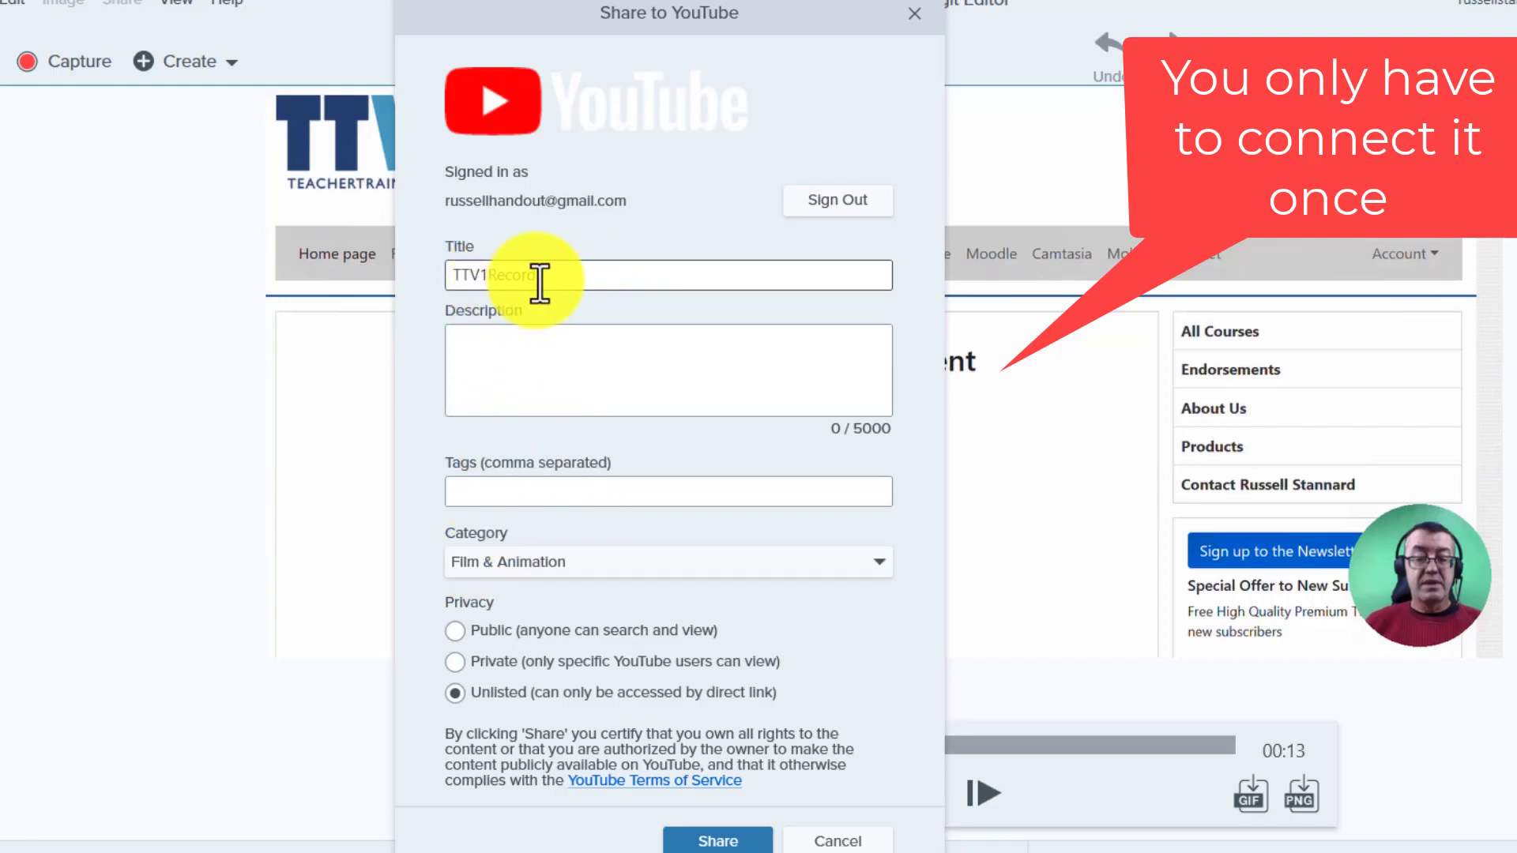
click(718, 839)
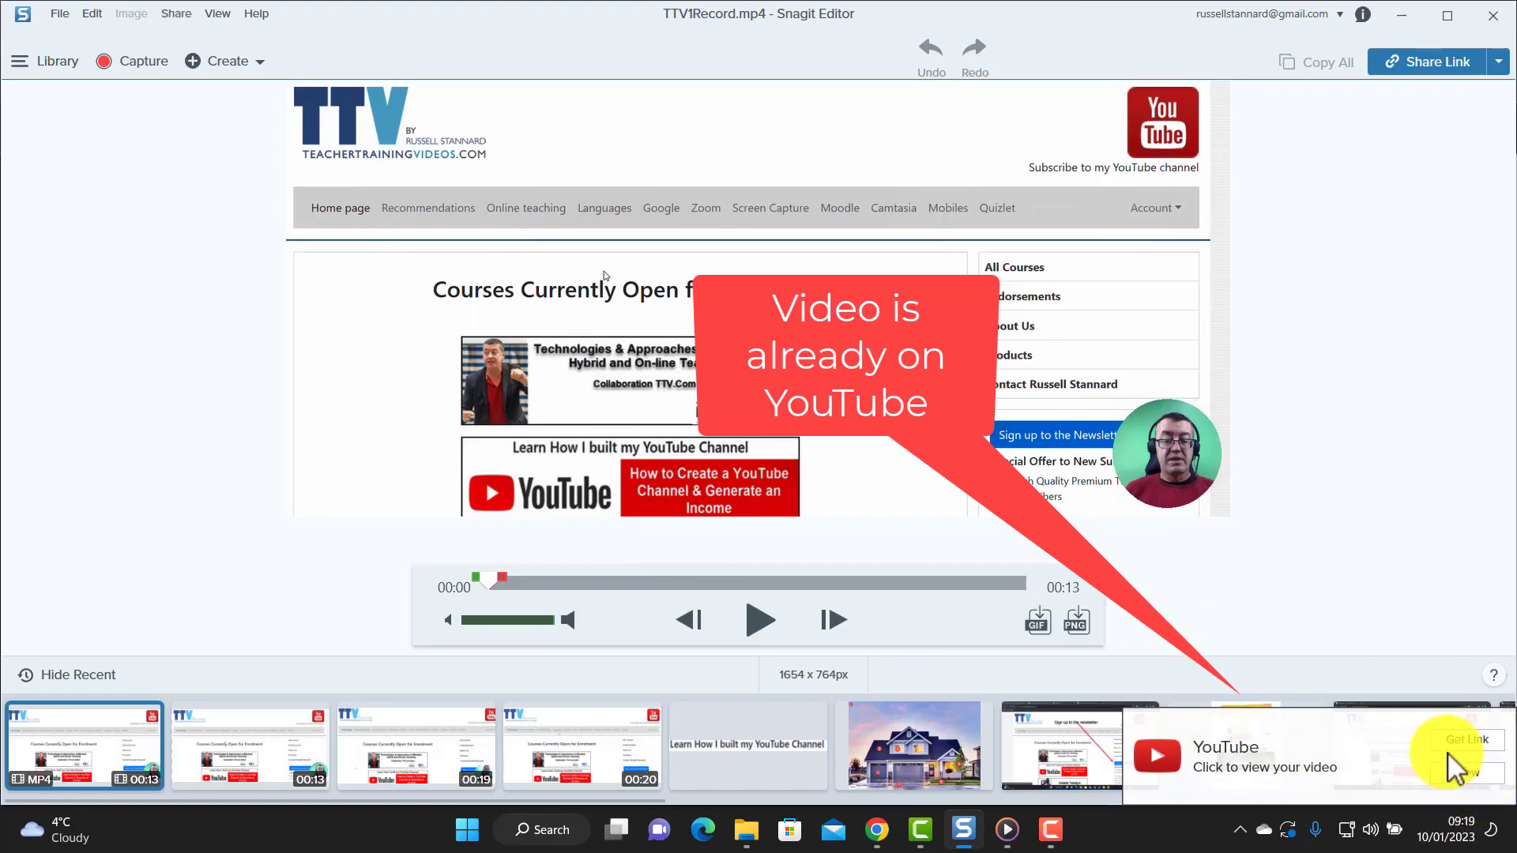
click(1468, 739)
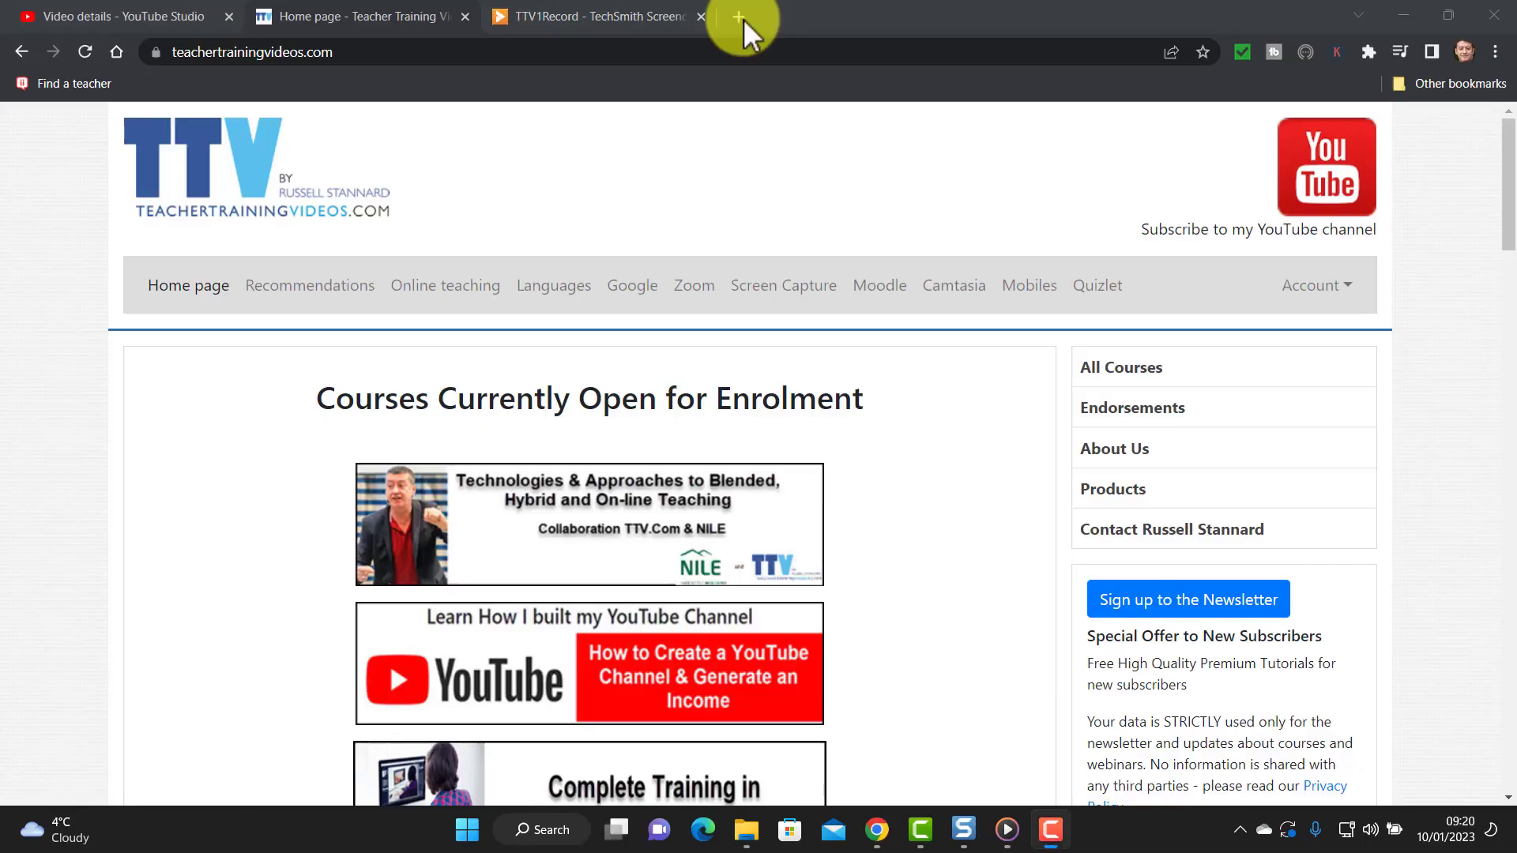
click(742, 18)
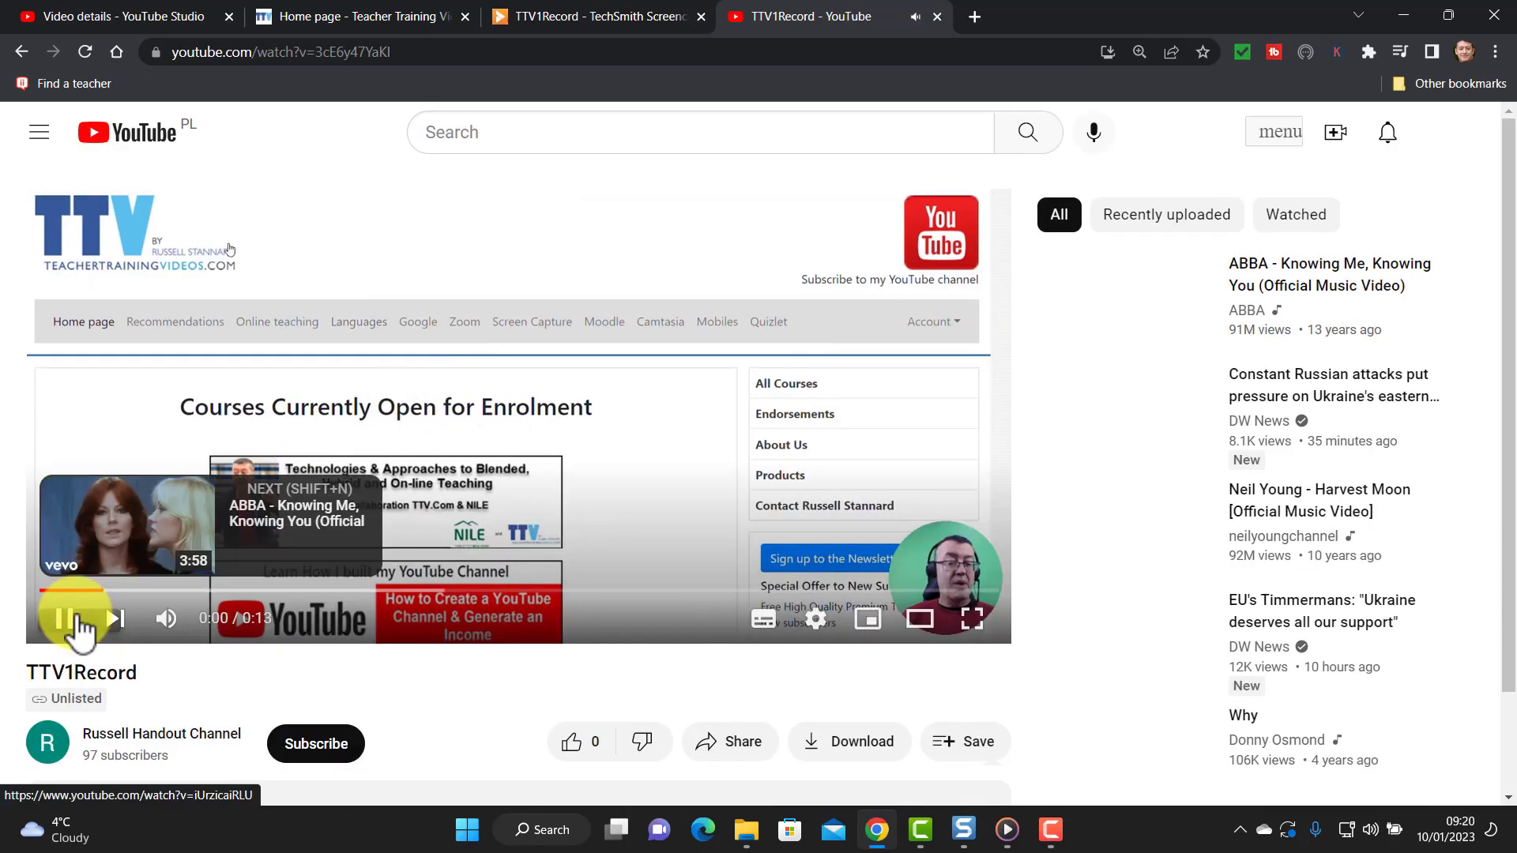
Step: Pause the unlisted TTV1Record video on YouTube and scroll through its details to confirm the upload
click(70, 621)
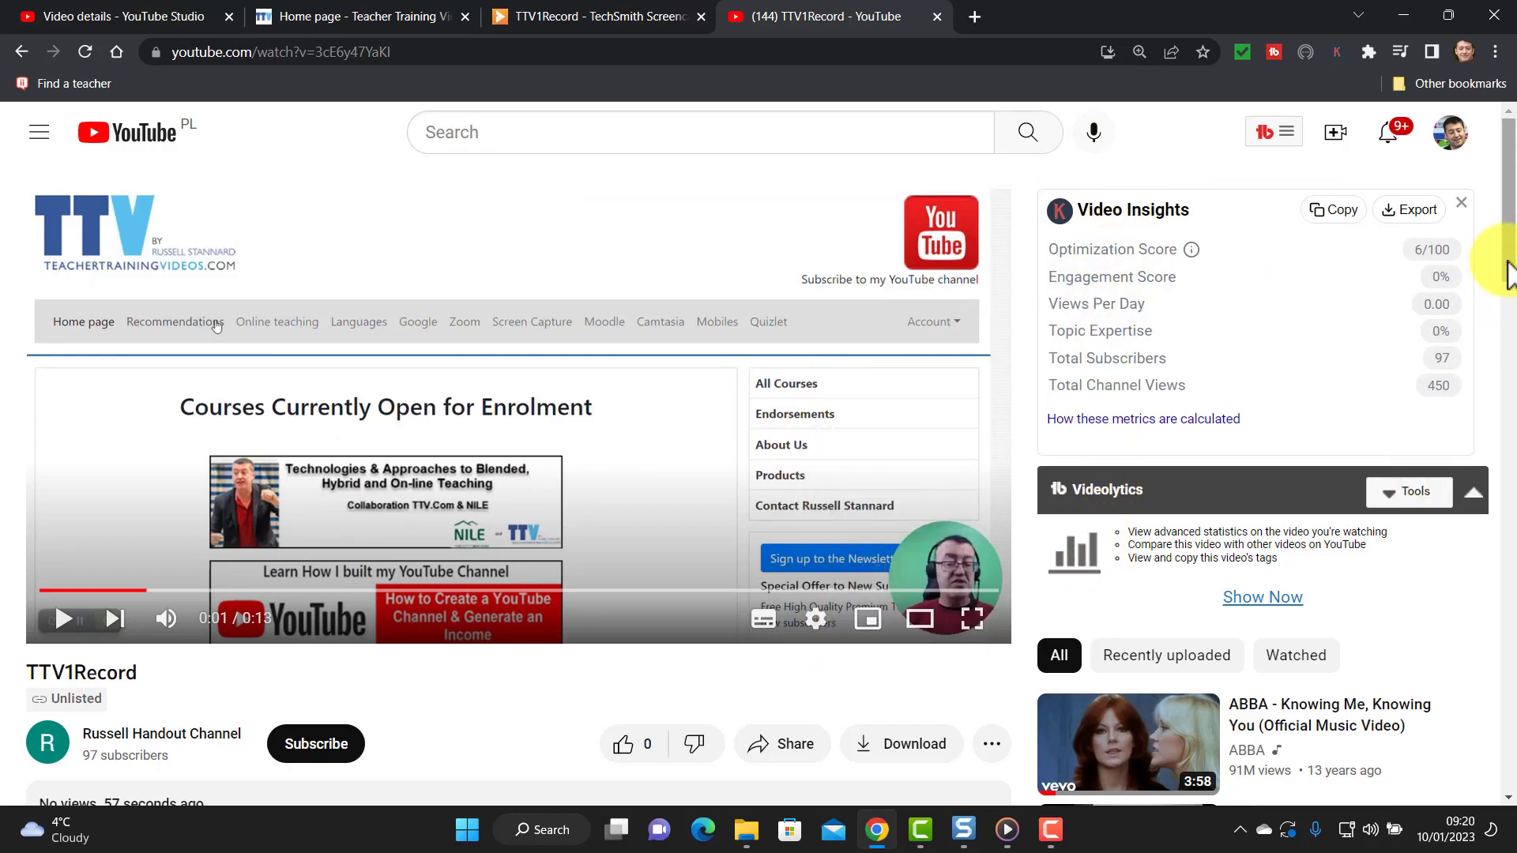
scroll(1509, 286, down, 2)
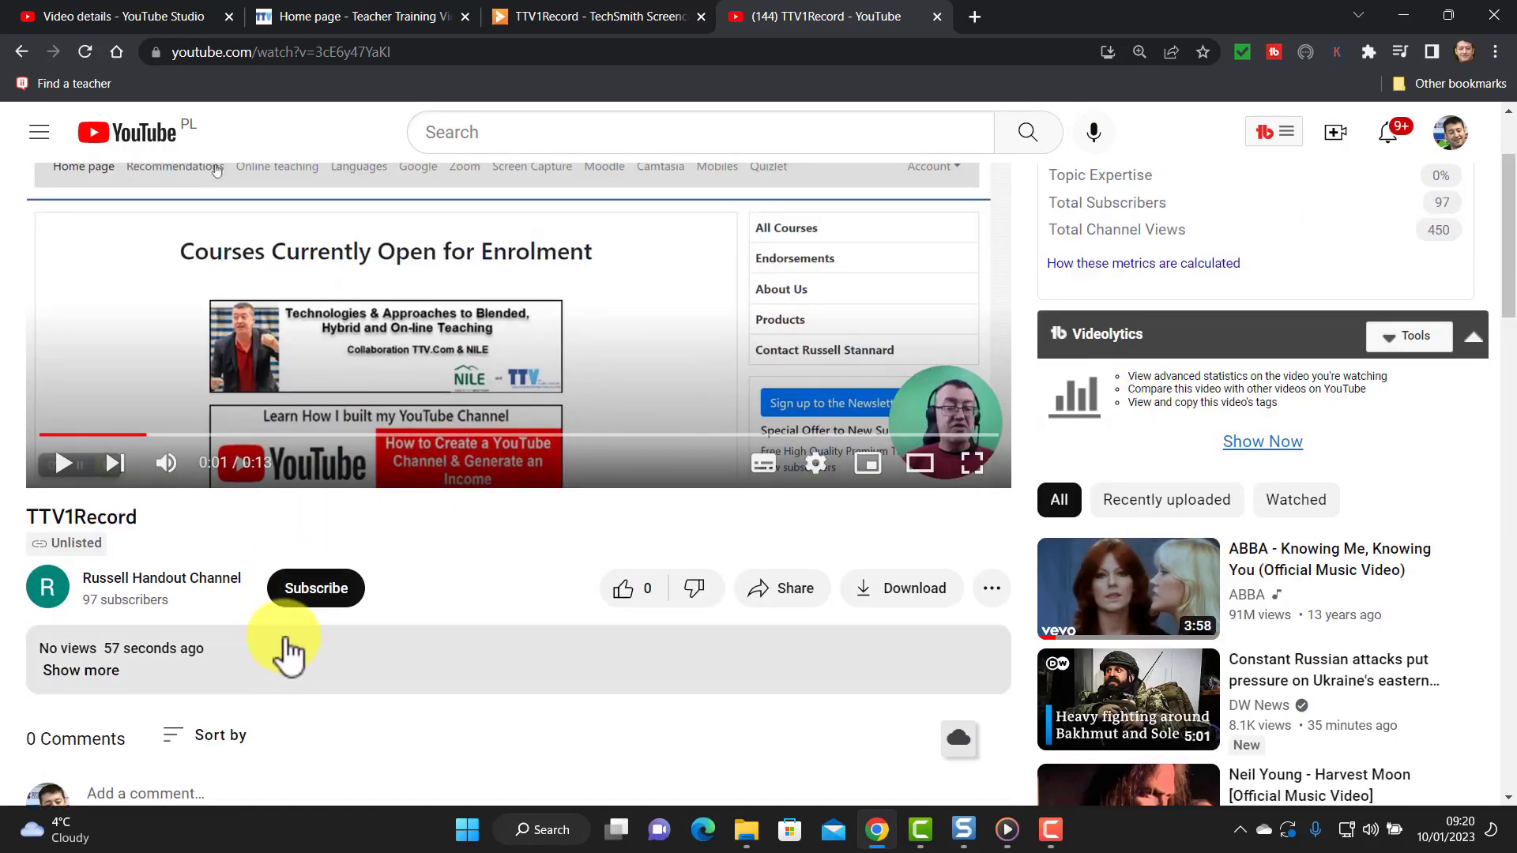
scroll(1486, 158, up, 2)
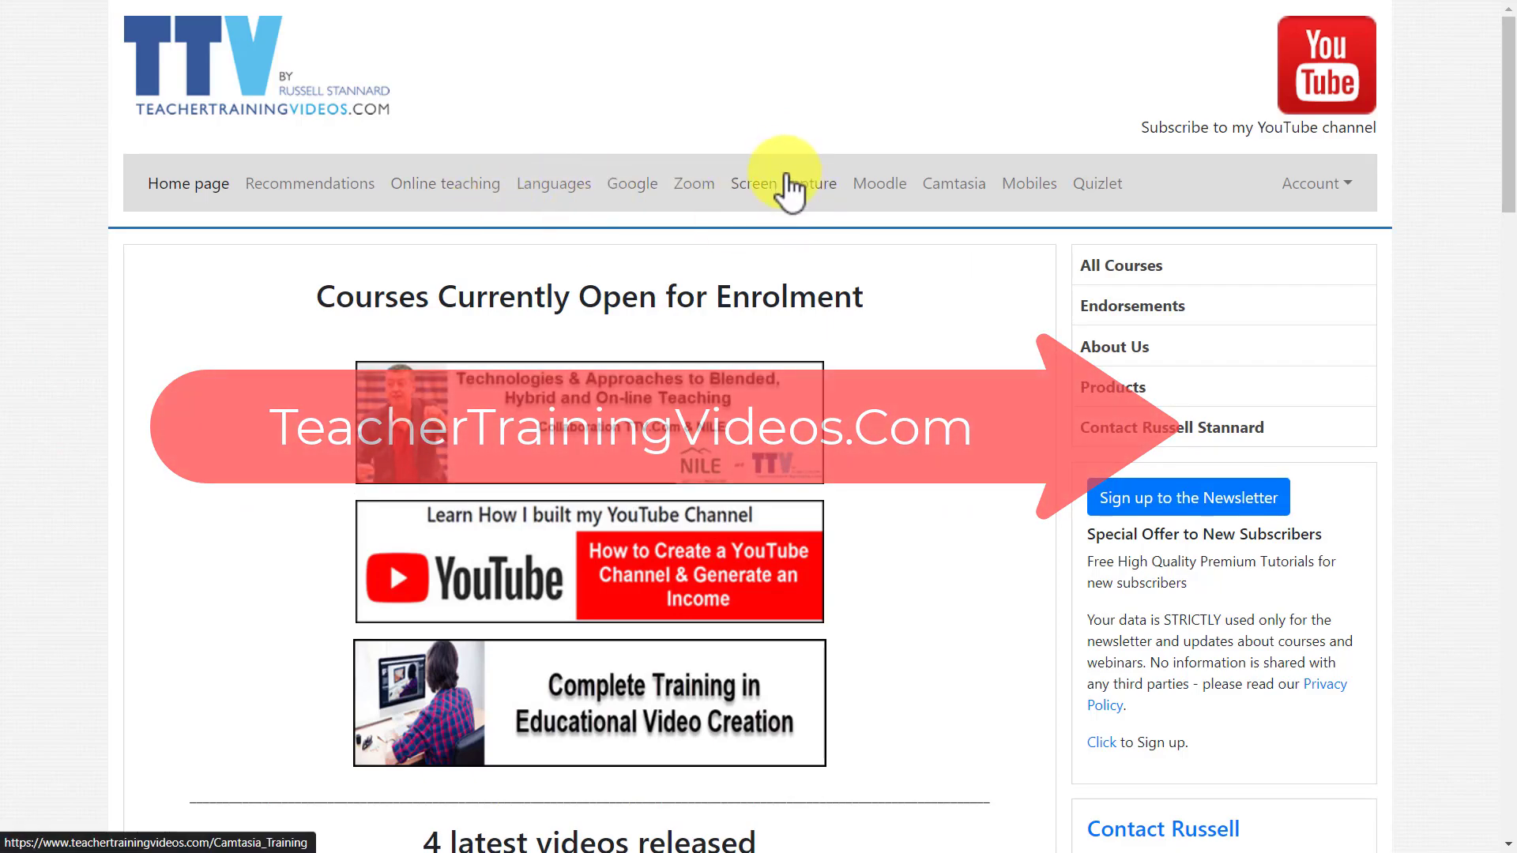
click(790, 190)
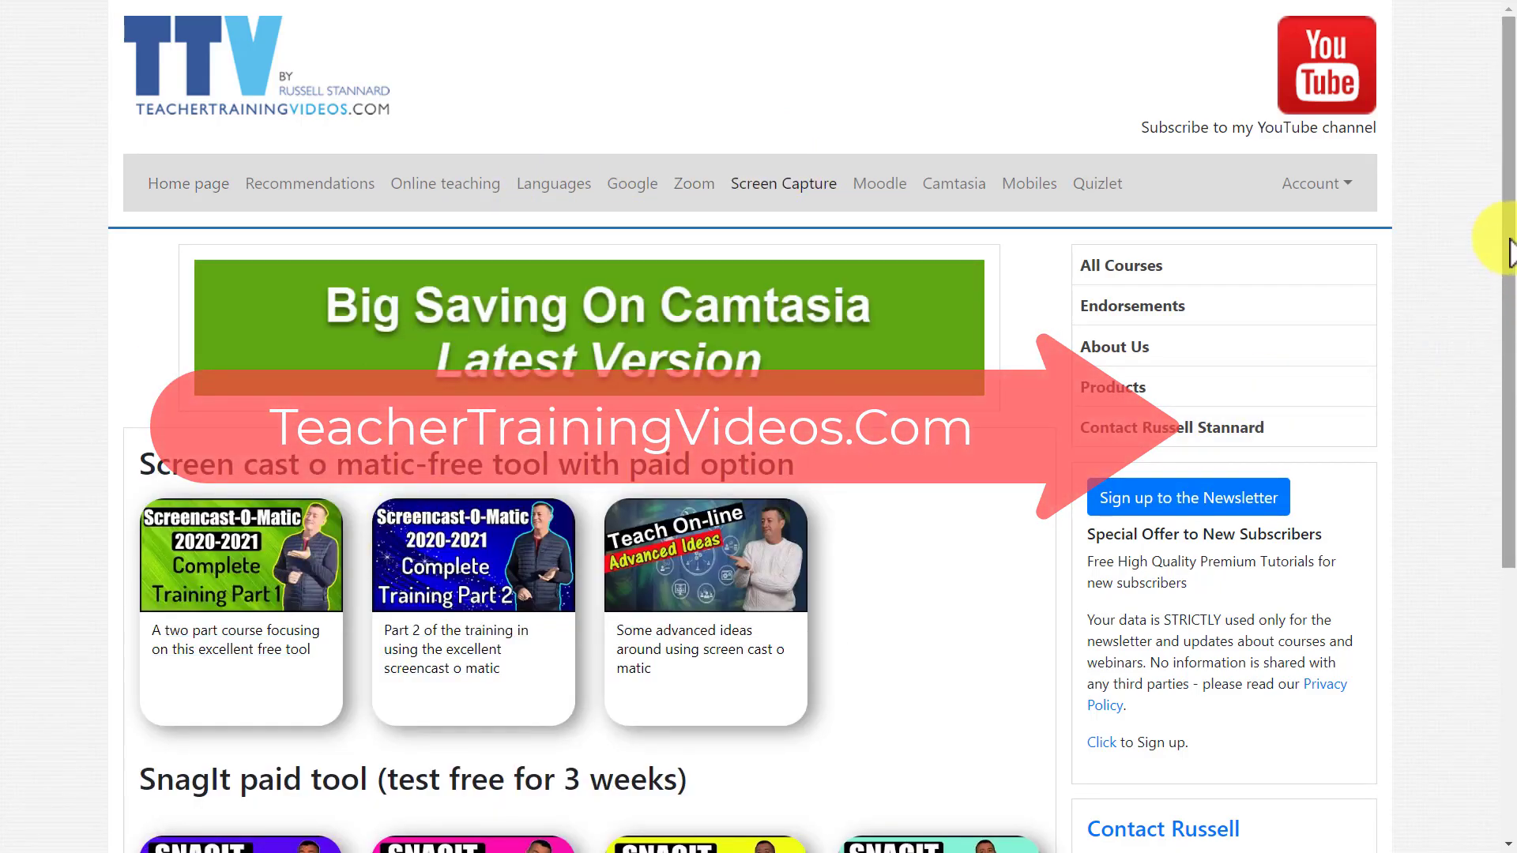
scroll(1510, 251, down, 3)
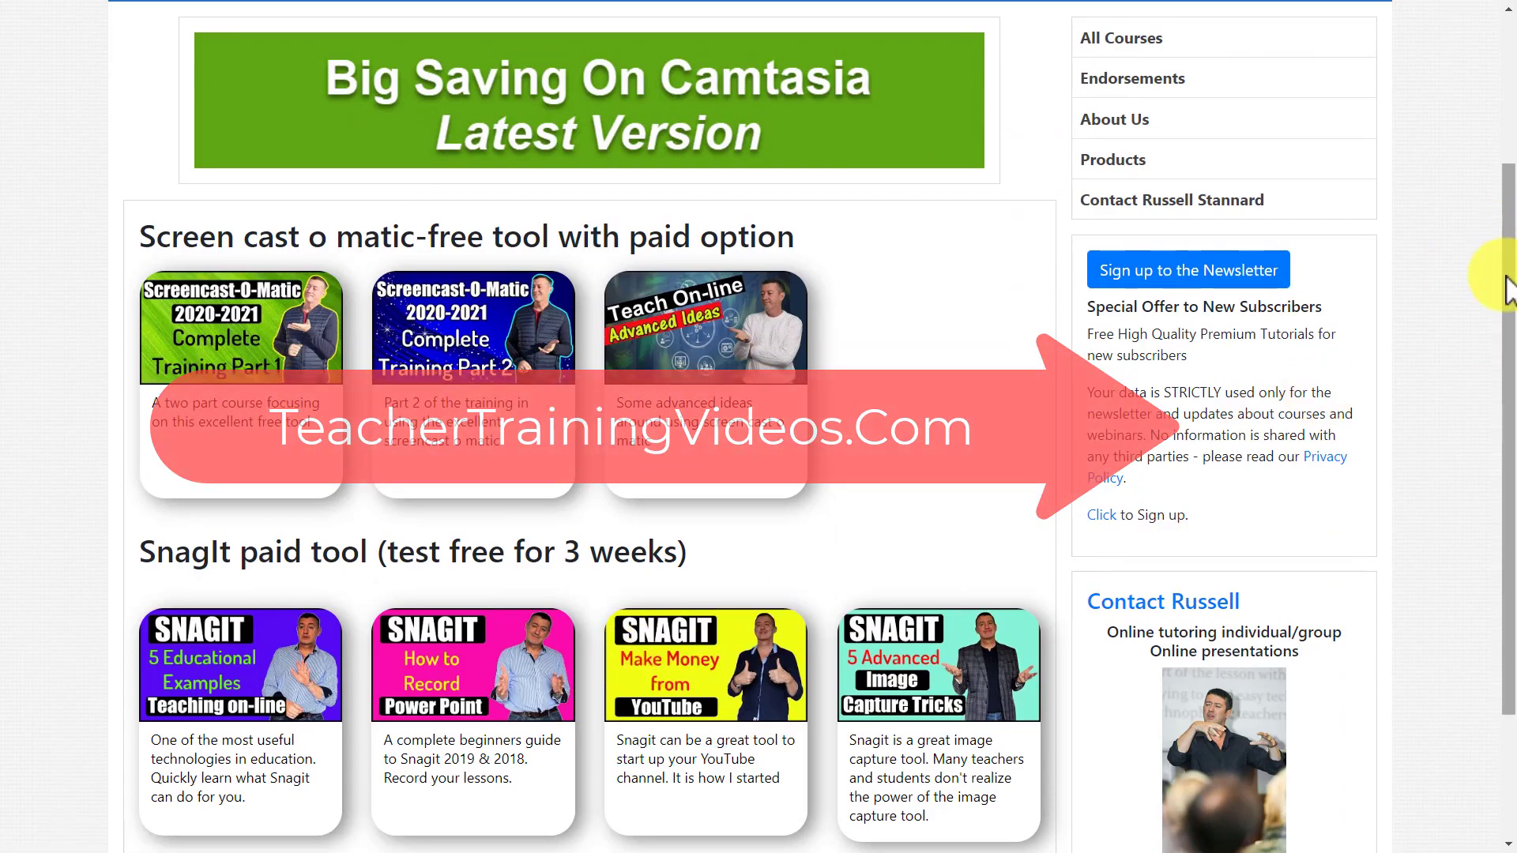
scroll(1505, 288, up, 3)
click(193, 193)
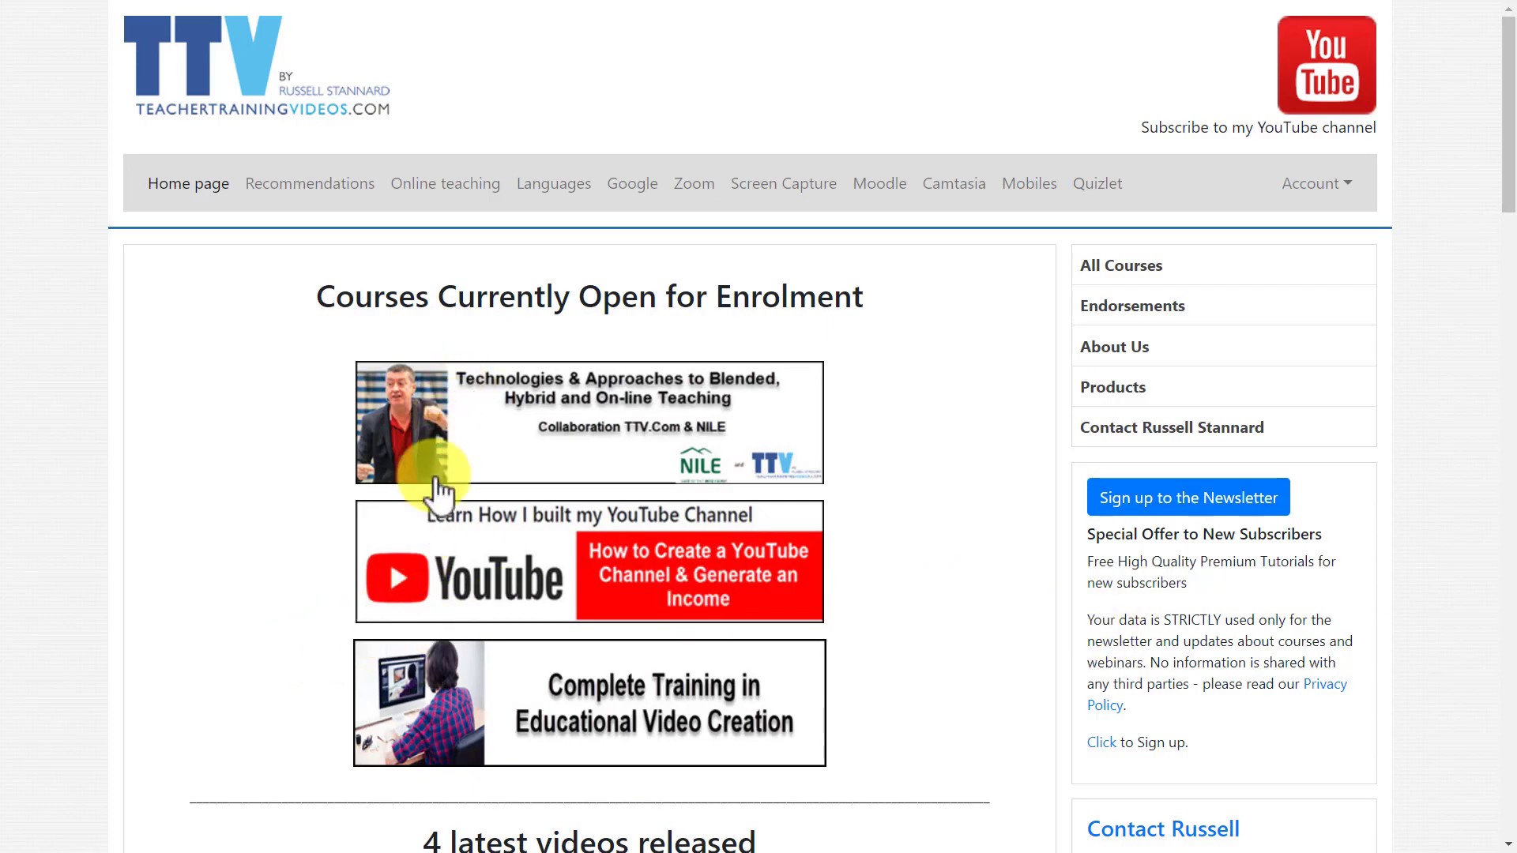
drag(1493, 177, 1496, 789)
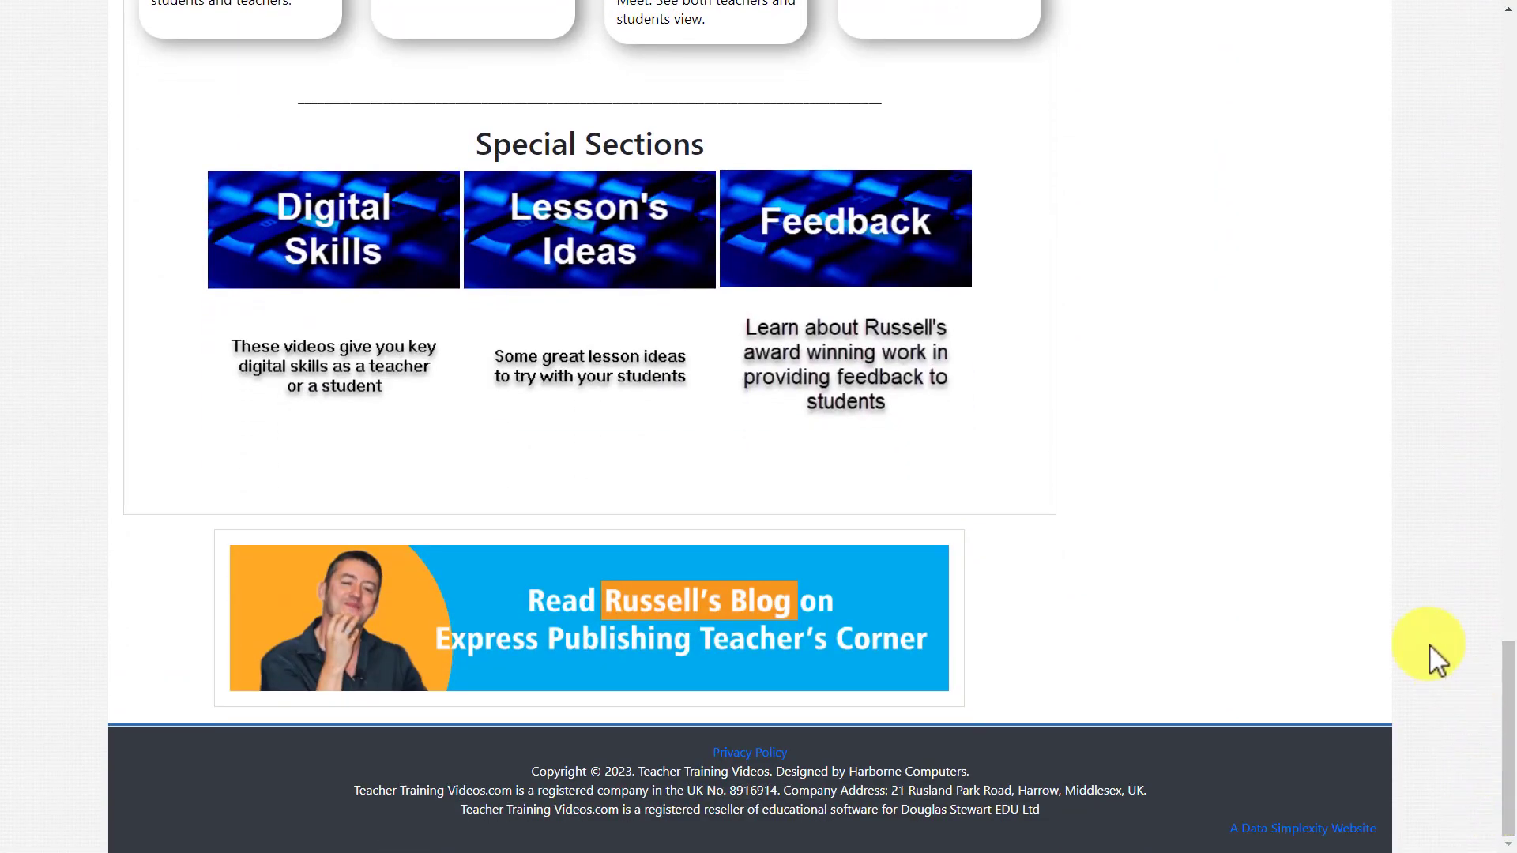
drag(1511, 700, 1492, 40)
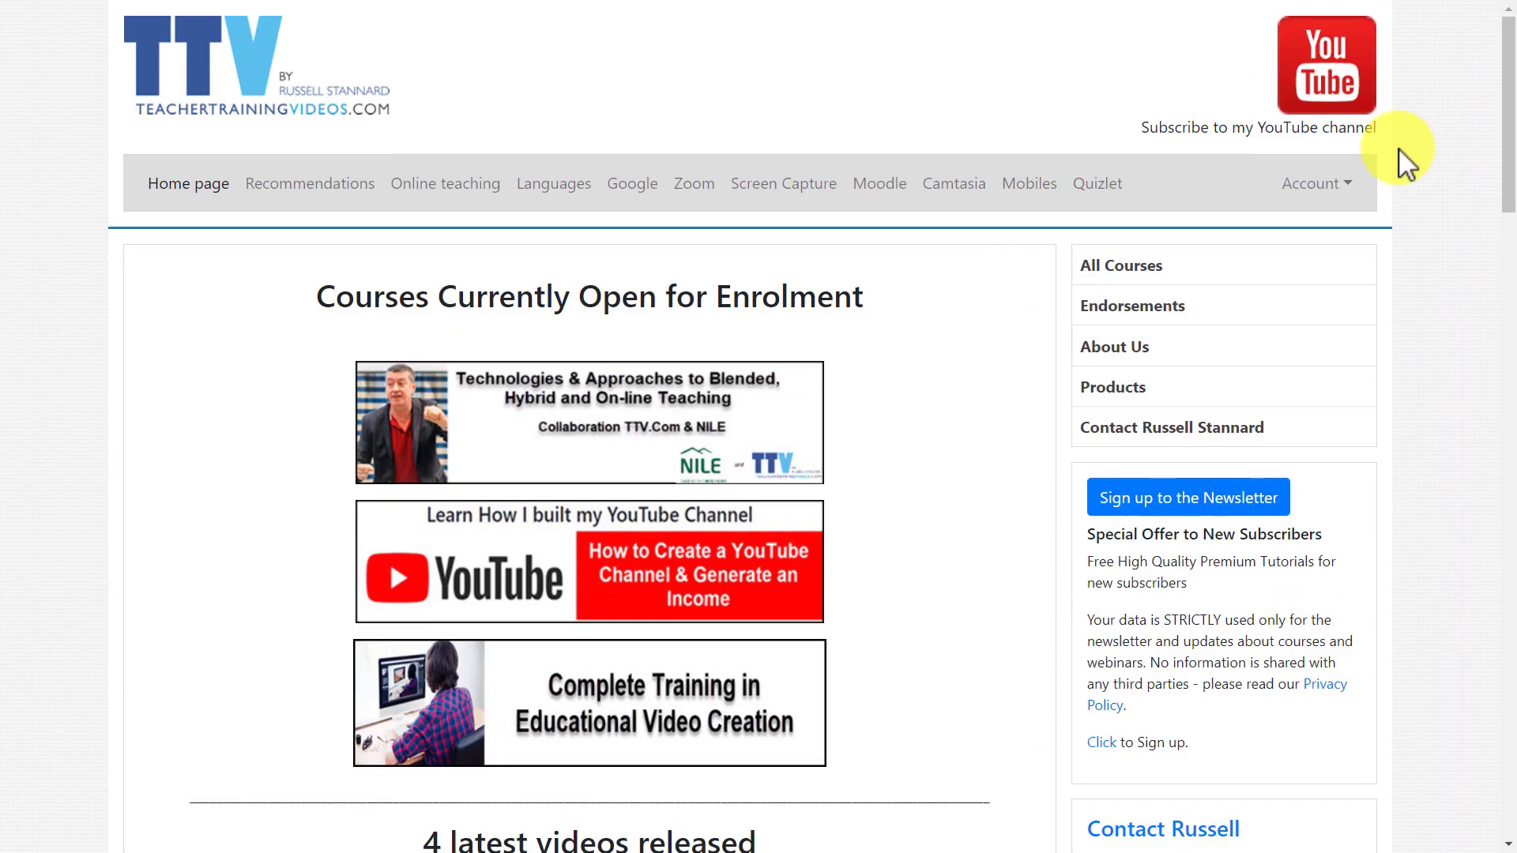